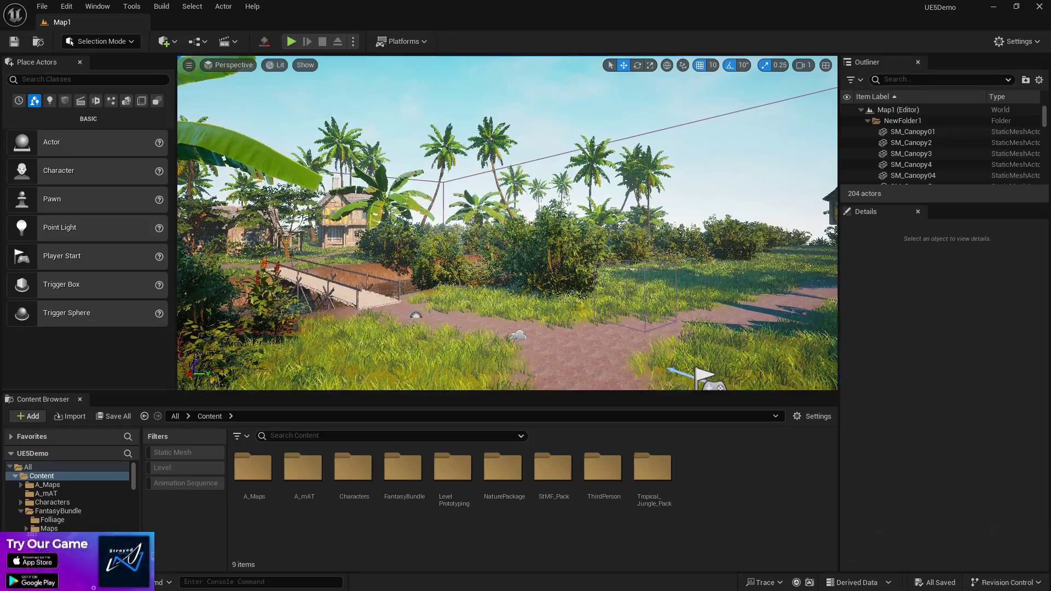
- Drill into StMF_Pack > StM > Meshes > Character to list the 13 character meshes
{"action": "double_click", "coordinate": [552, 469]}
{"action": "double_click", "coordinate": [296, 467]}
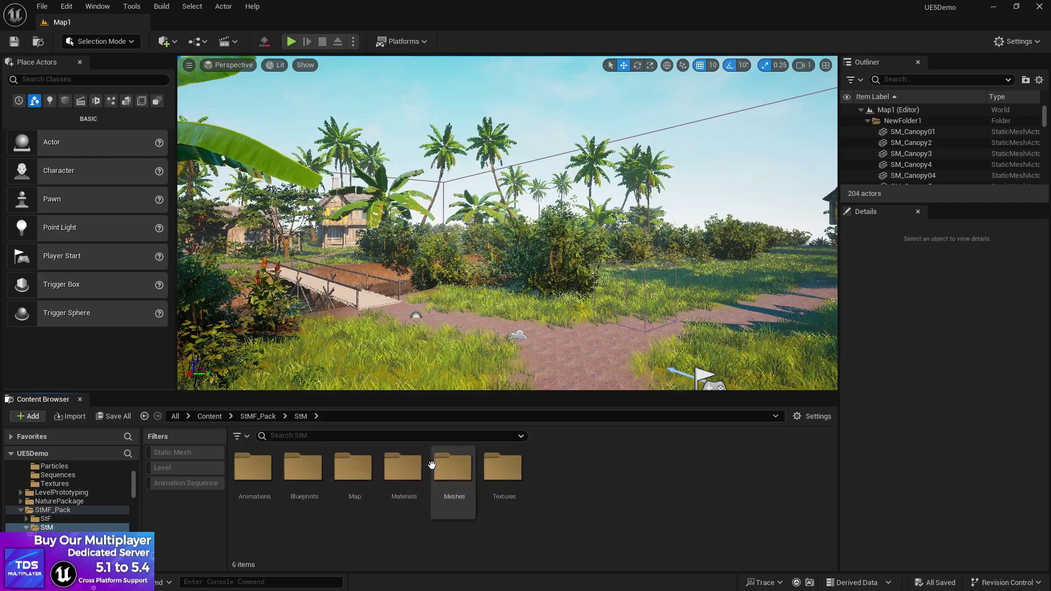
{"action": "double_click", "coordinate": [452, 467]}
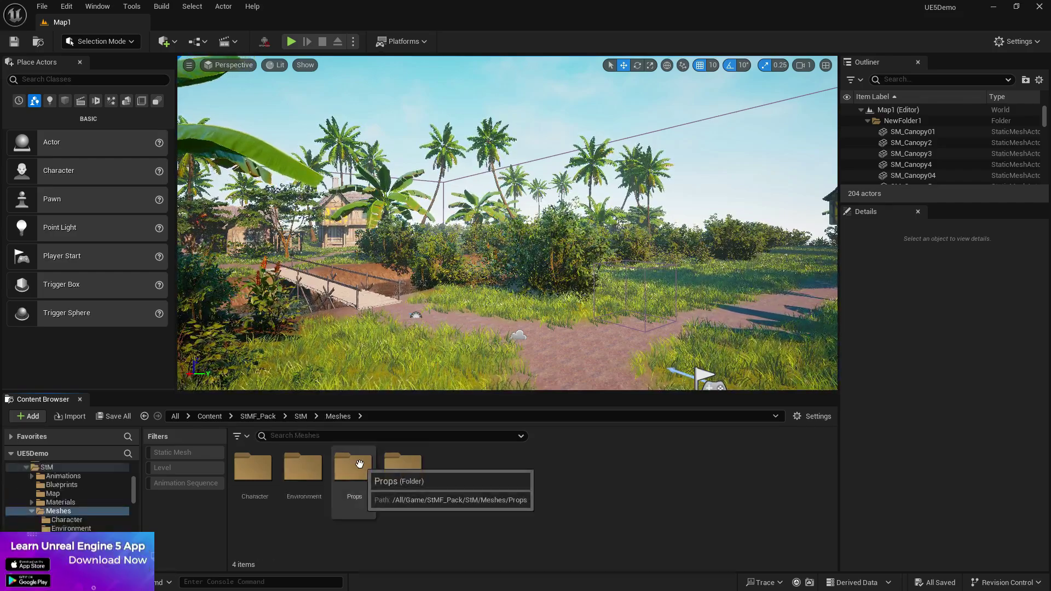
{"action": "double_click", "coordinate": [261, 465]}
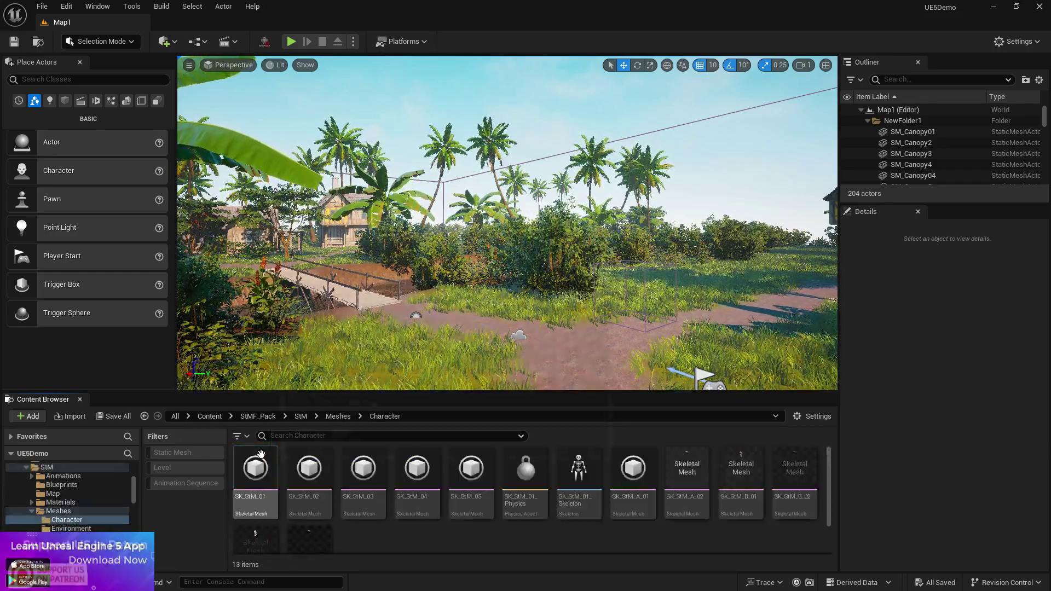
- Place the SK_StM_01 body and SK_StM_A_01 head meshes in the jungle level and inspect them
{"action": "left_click", "coordinate": [258, 462]}
{"action": "left_click_drag", "start_coordinate": [258, 463], "coordinate": [539, 364]}
{"action": "key", "text": "f"}
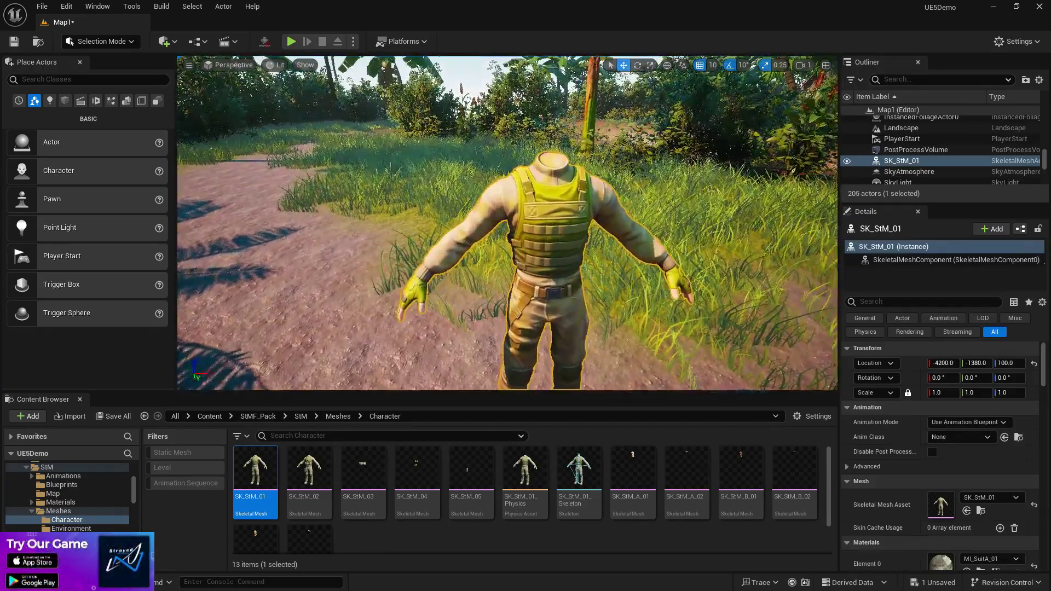
{"action": "scroll", "coordinate": [572, 360], "scroll_direction": "up", "scroll_amount": 4}
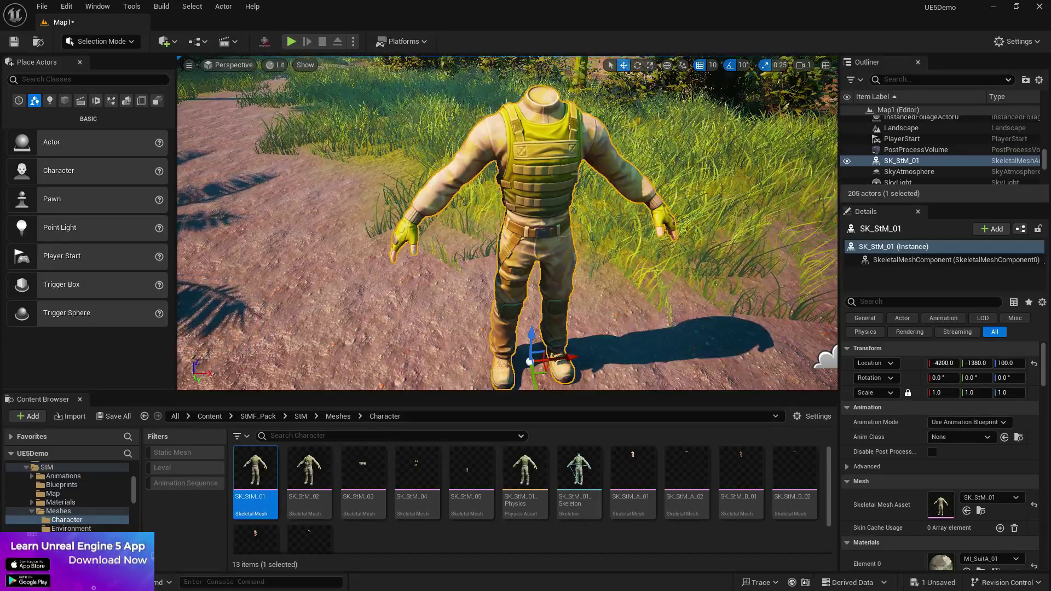
{"action": "scroll", "coordinate": [681, 329], "scroll_direction": "down", "scroll_amount": 5}
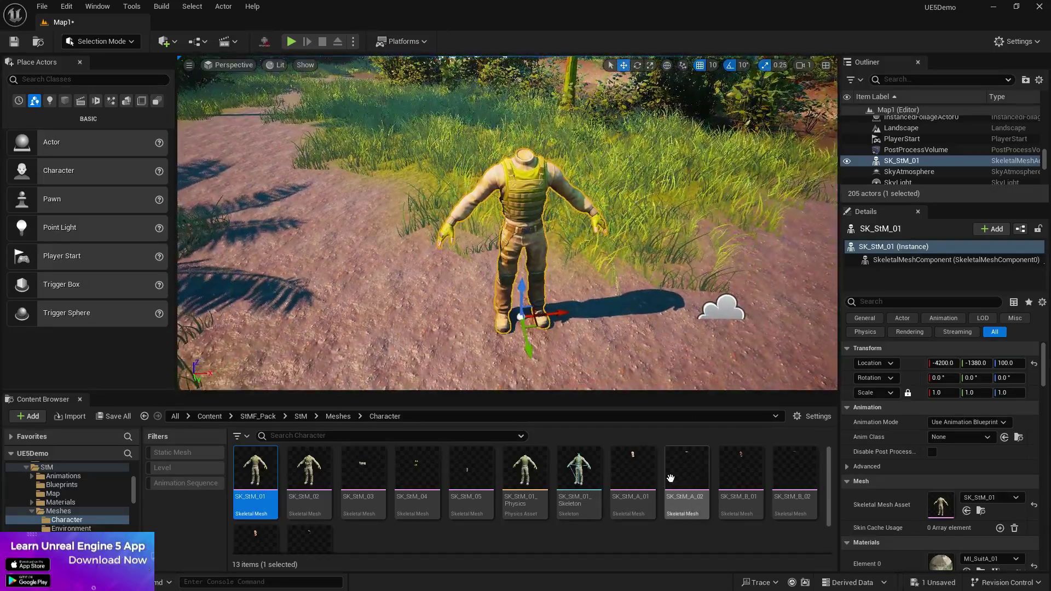
{"action": "left_click_drag", "start_coordinate": [632, 476], "coordinate": [533, 199]}
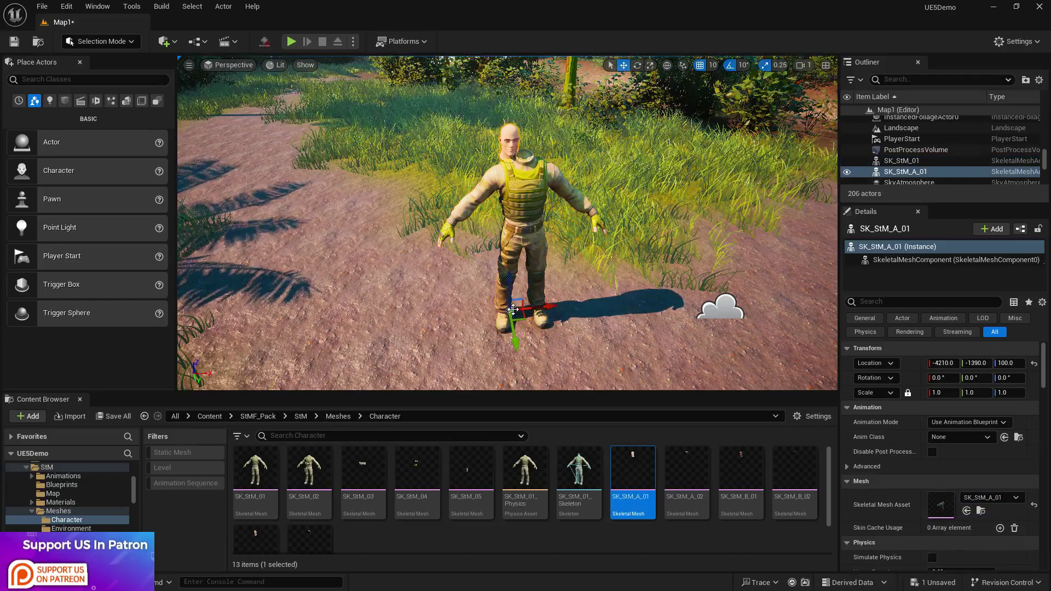
{"action": "scroll", "coordinate": [448, 227], "scroll_direction": "up", "scroll_amount": 3}
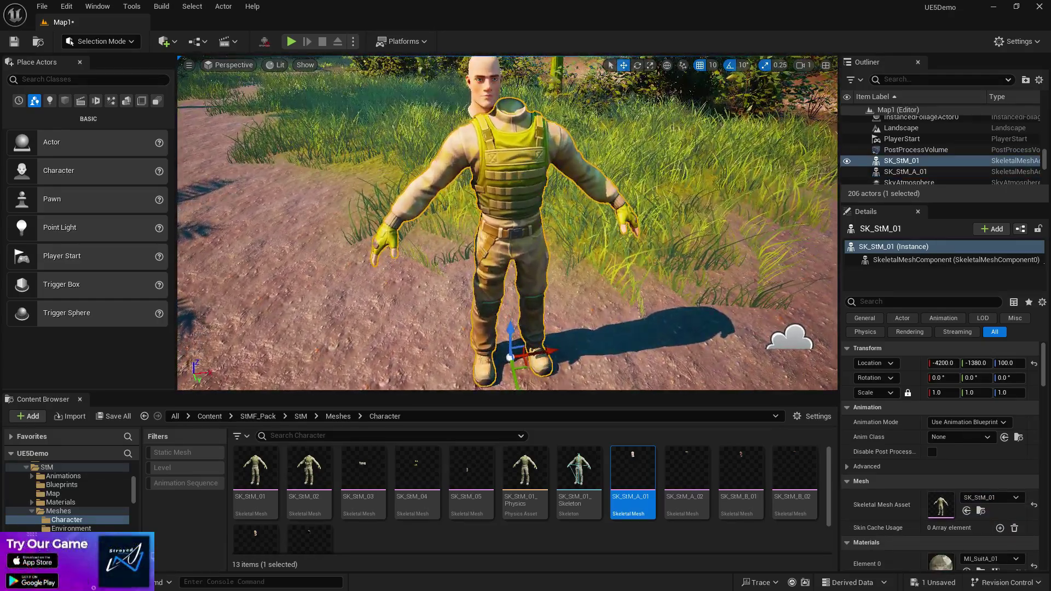
{"action": "right_click_drag", "start_coordinate": [448, 227], "coordinate": [416, 220]}
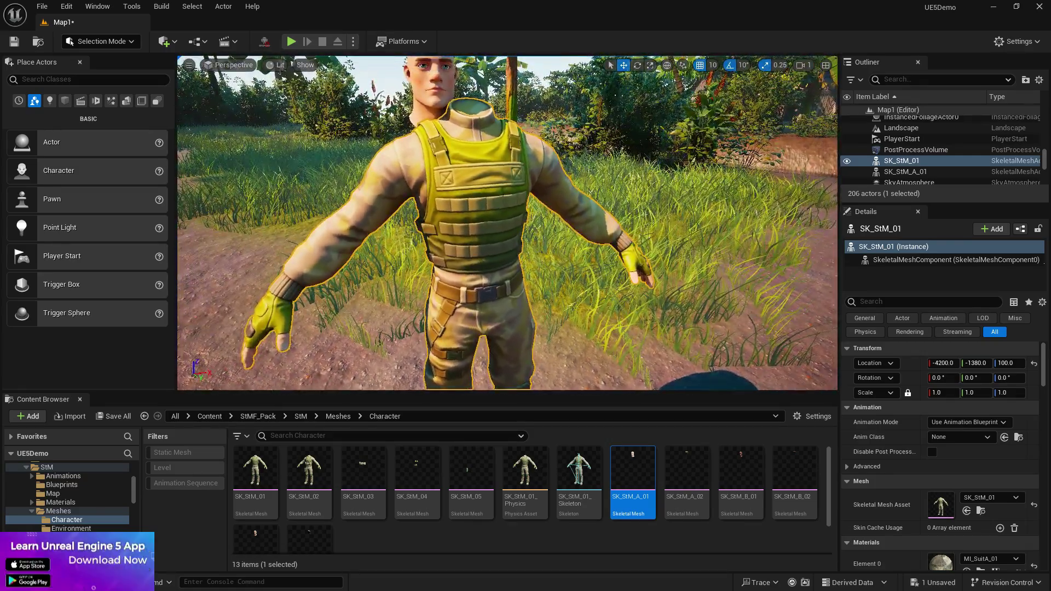
- Delete both the SK_StM_01 body and SK_StM_A_01 head from the level
{"action": "key", "text": "Delete"}
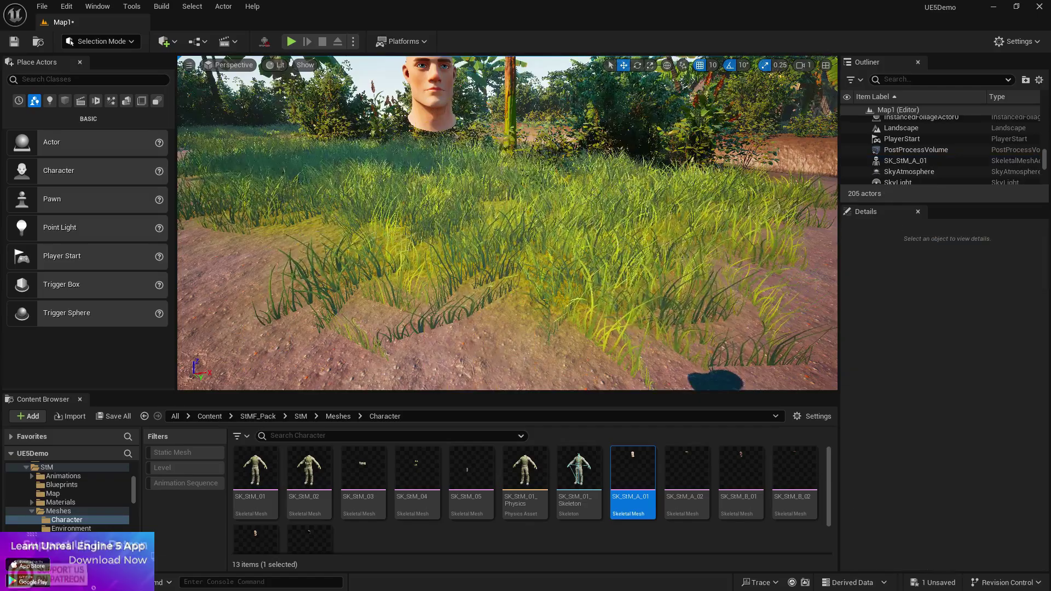
{"action": "left_click", "coordinate": [430, 93]}
{"action": "key", "text": "Delete"}
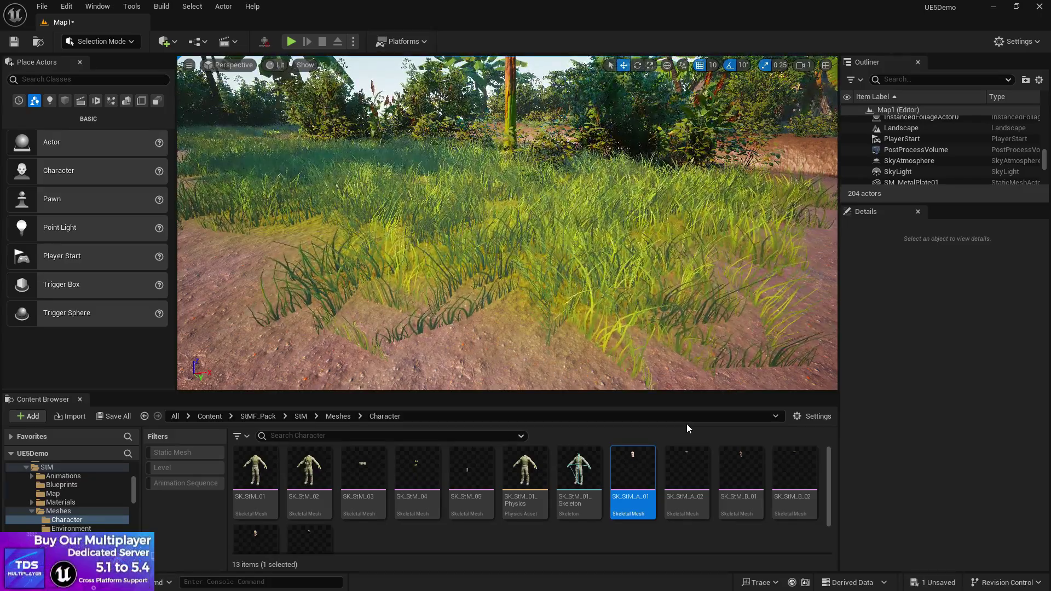
- Browse the contents of the ThirdPerson > Blueprints folder
{"action": "left_click", "coordinate": [208, 416]}
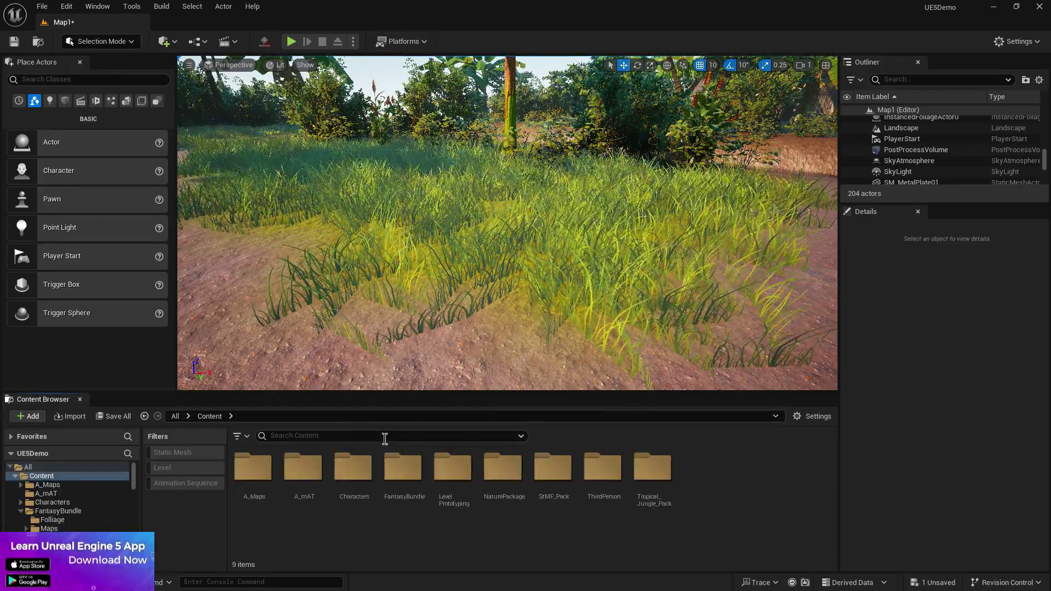
{"action": "double_click", "coordinate": [606, 468]}
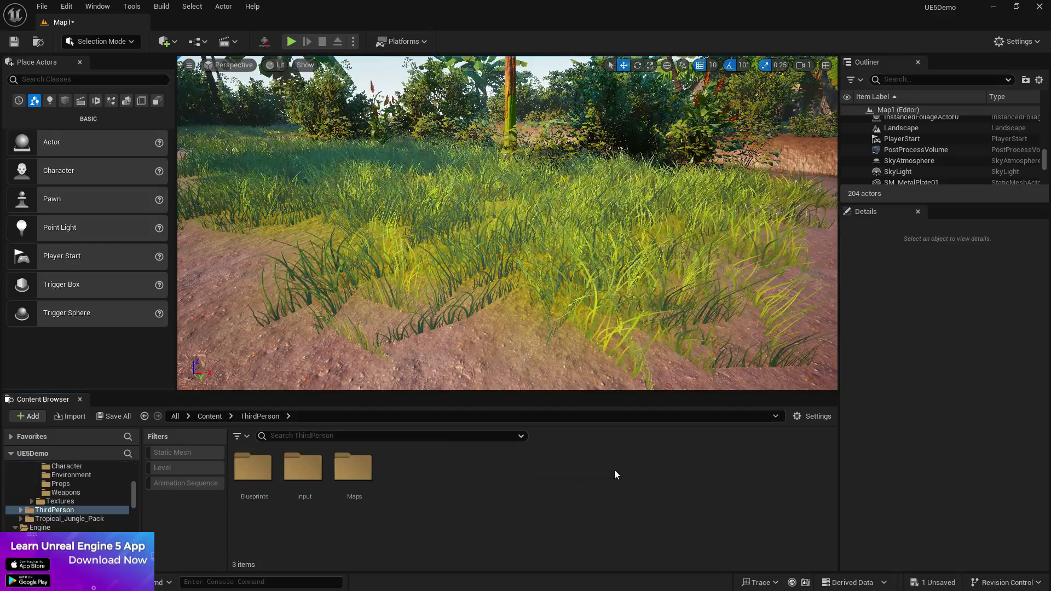
{"action": "left_click", "coordinate": [269, 459]}
{"action": "double_click", "coordinate": [269, 459]}
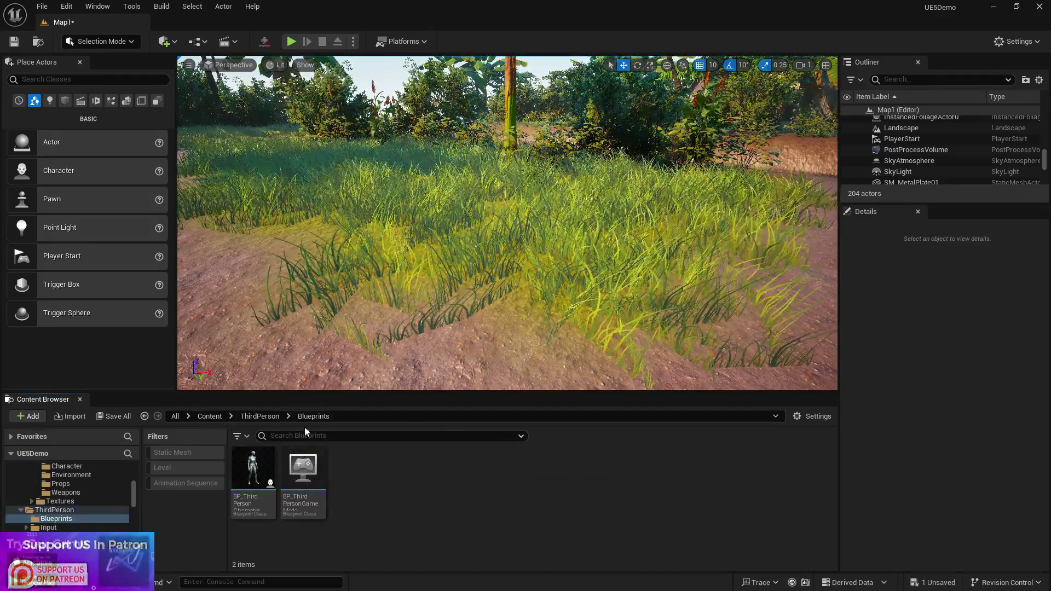
- Create a new folder in the top Content folder
{"action": "left_click", "coordinate": [210, 417]}
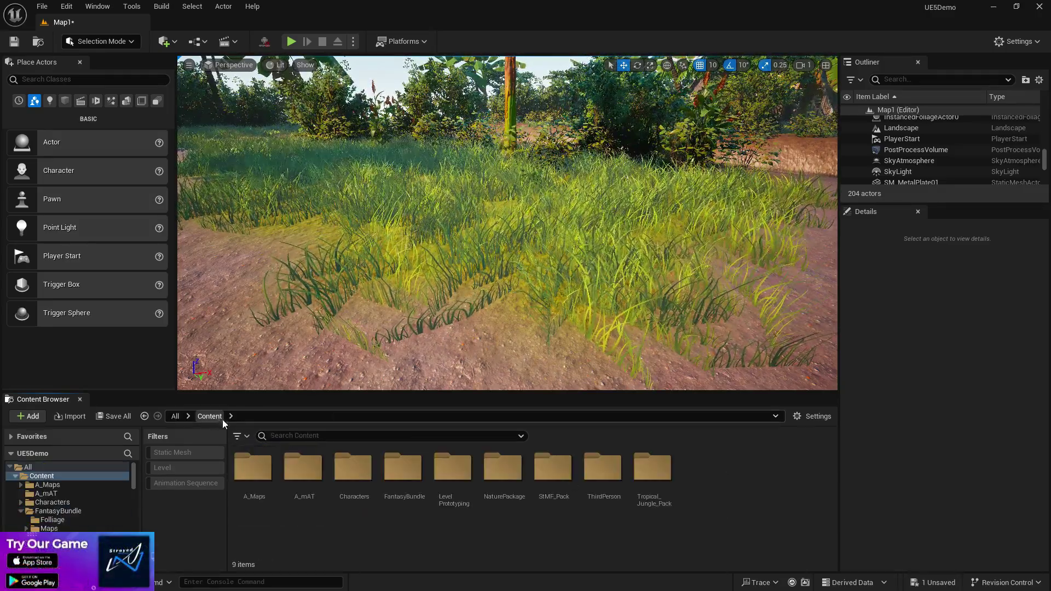
{"action": "right_click", "coordinate": [693, 474]}
{"action": "left_click", "coordinate": [723, 110]}
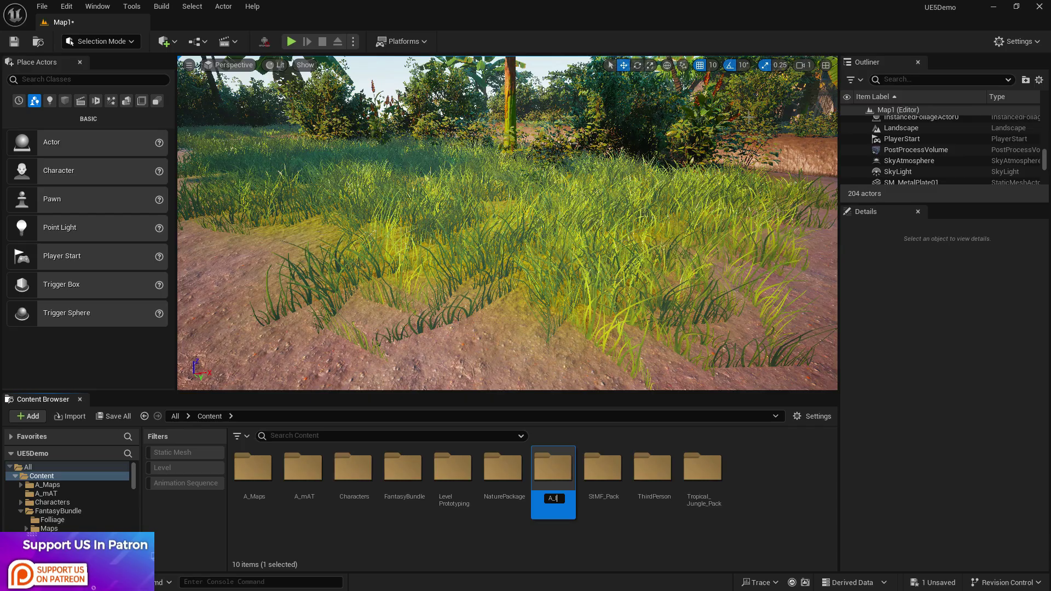
- Name the new folder A_logics and open it
{"action": "type", "text": "gics"}
{"action": "key", "text": "Return"}
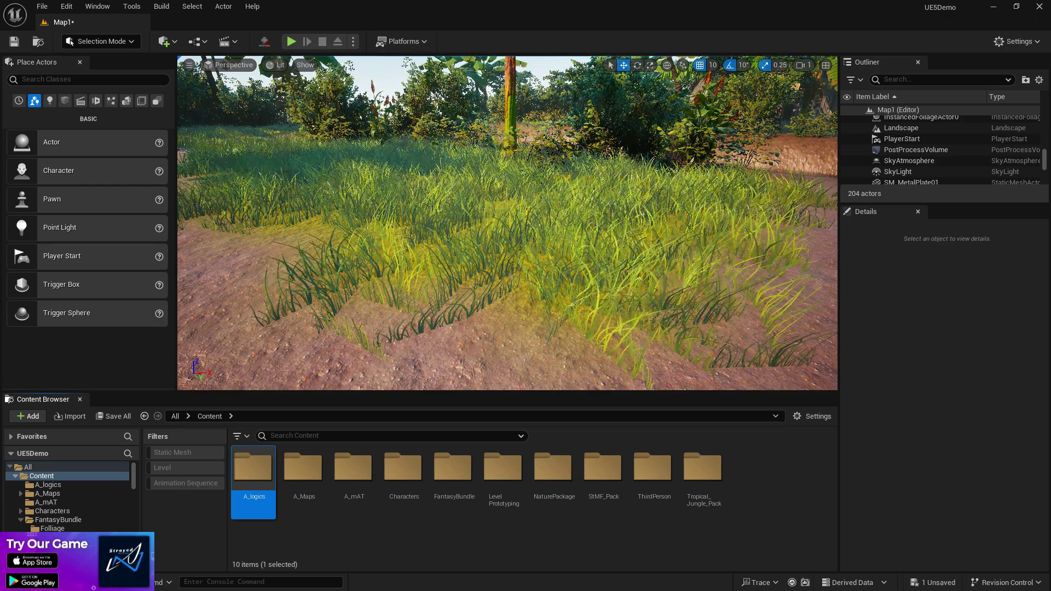
{"action": "double_click", "coordinate": [254, 481]}
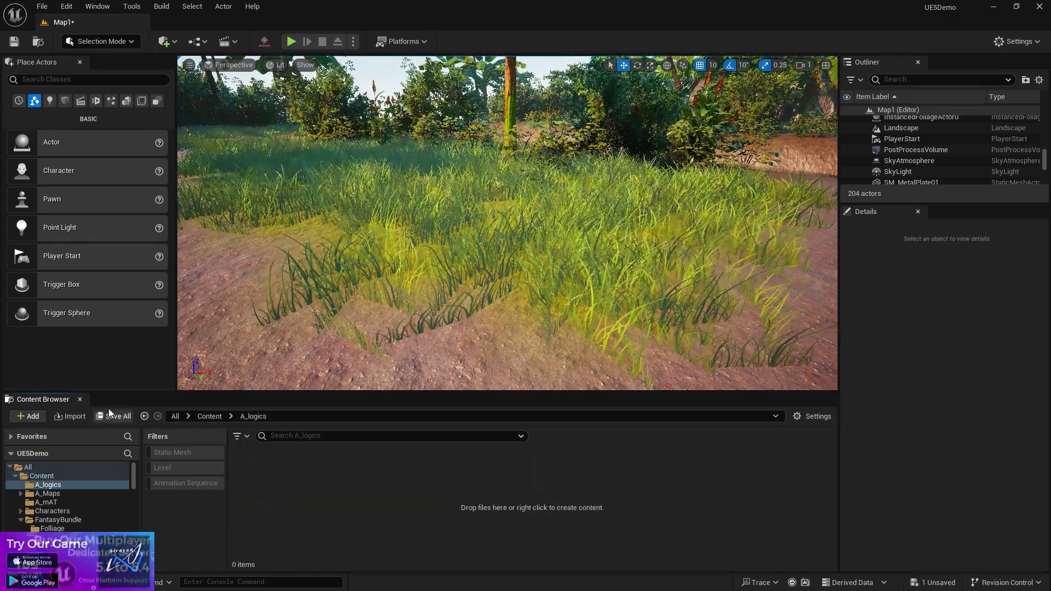
- Create a new Character-based Blueprint class there and clear its default name
{"action": "right_click", "coordinate": [371, 474]}
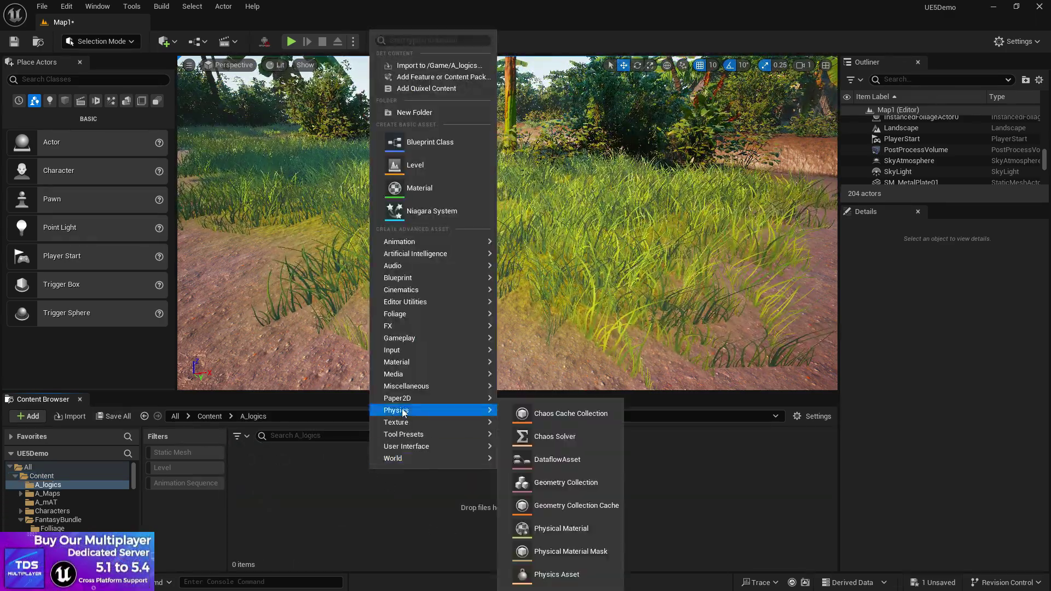
{"action": "left_click", "coordinate": [416, 144]}
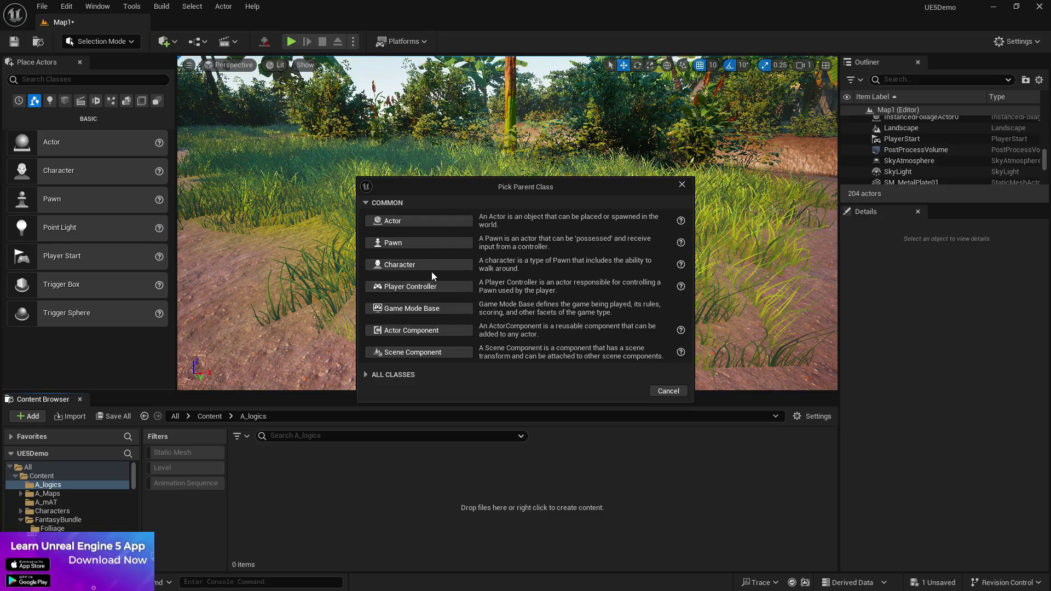
{"action": "left_click", "coordinate": [403, 215]}
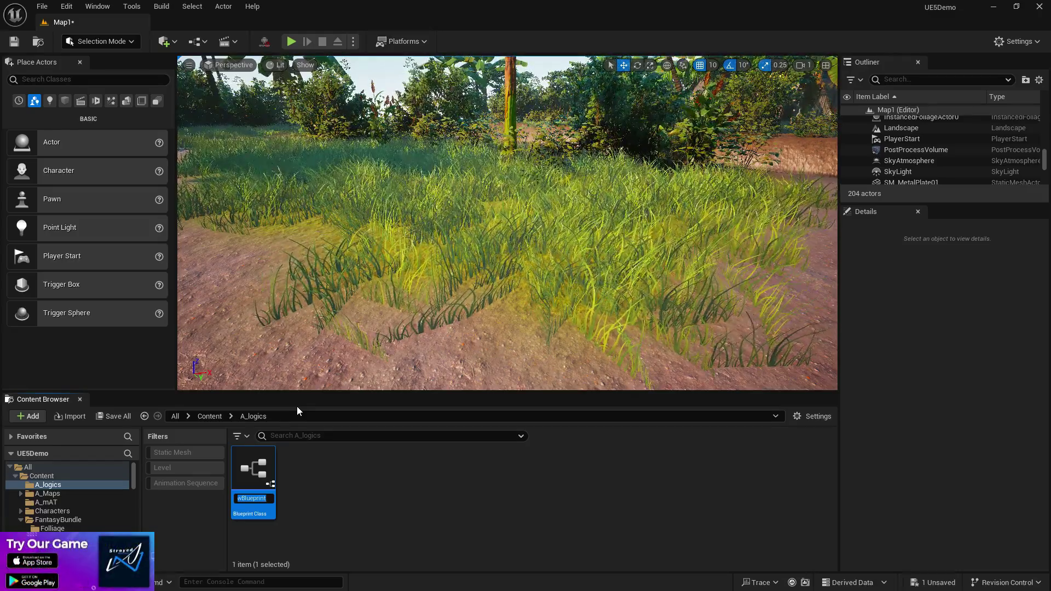
{"action": "key", "text": "BackSpace"}
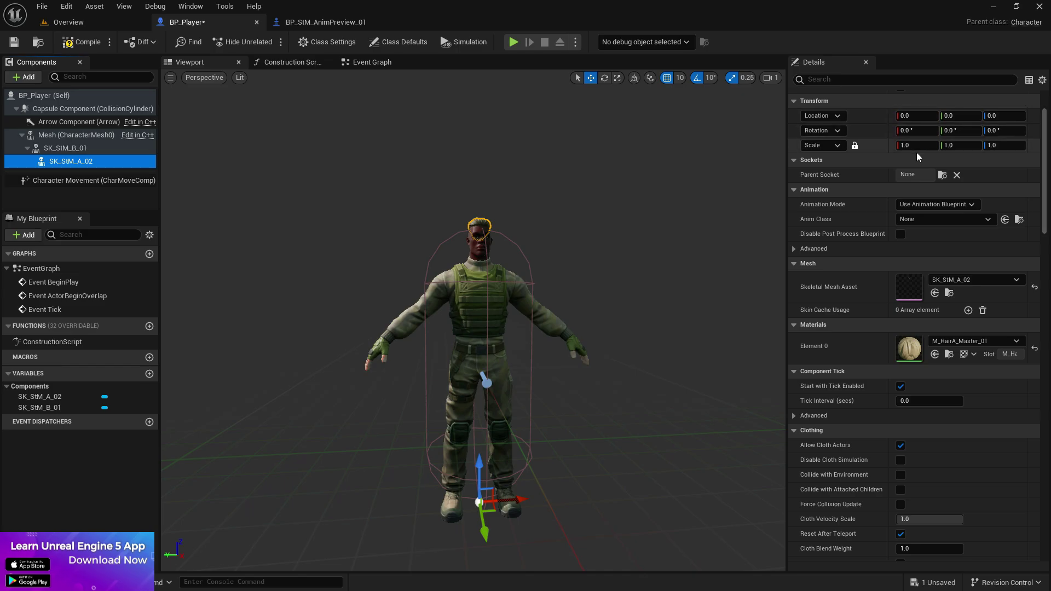
- Compile and save BP_Player, then select its Mesh (CharacterMesh0) component to add a child component
{"action": "left_click", "coordinate": [81, 42]}
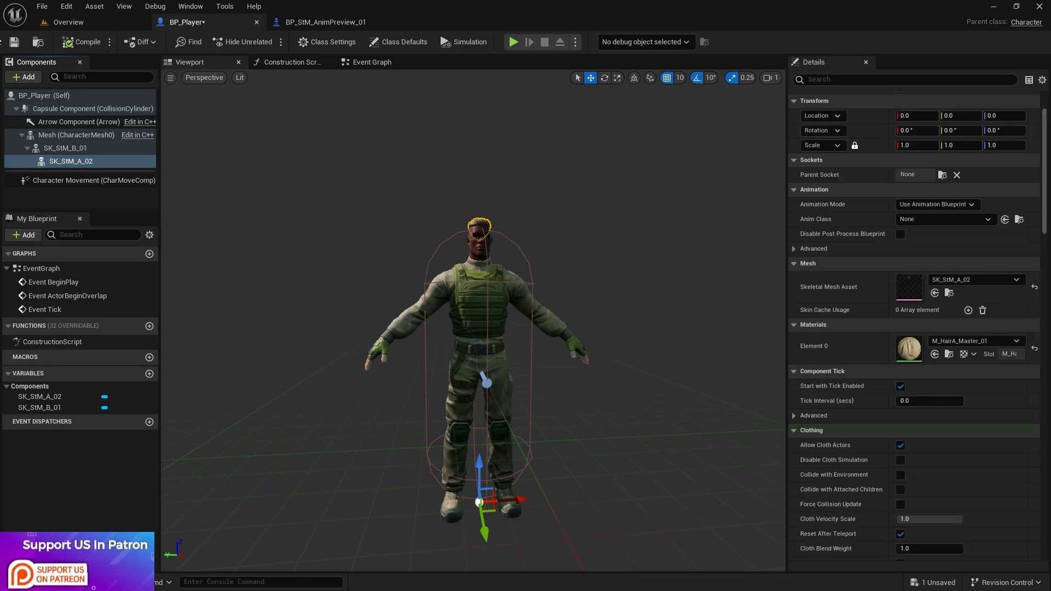
{"action": "left_click", "coordinate": [10, 41]}
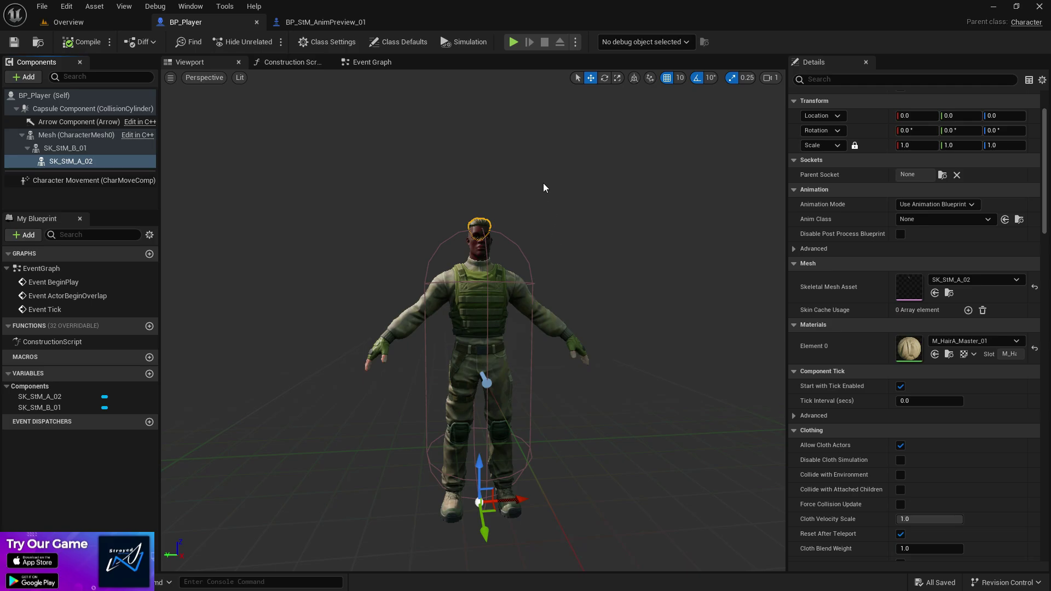
{"action": "left_click", "coordinate": [488, 300]}
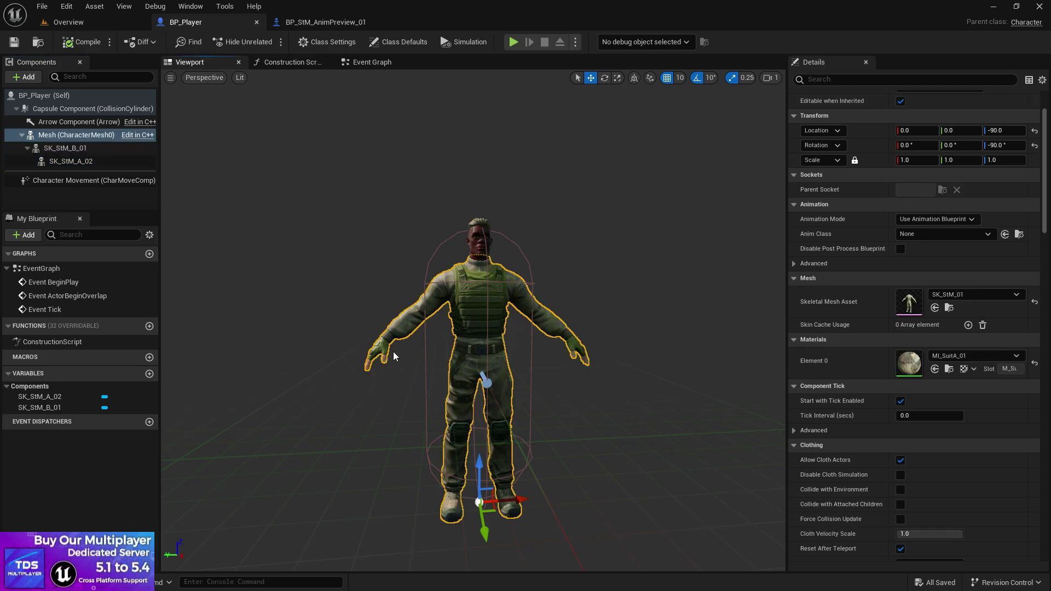
{"action": "left_click_drag", "start_coordinate": [488, 300], "coordinate": [328, 197]}
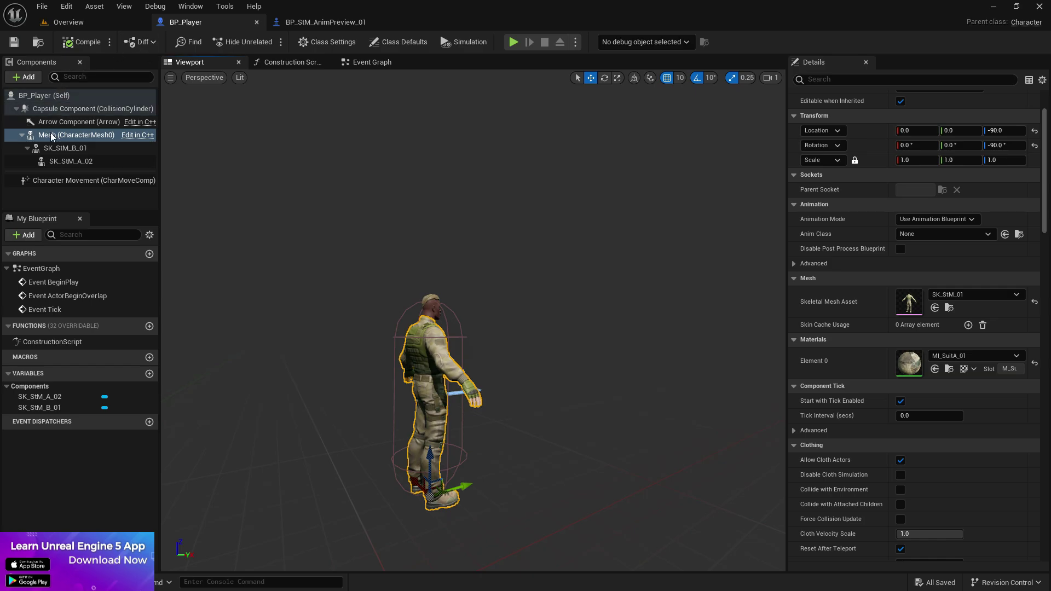
{"action": "left_click", "coordinate": [24, 77]}
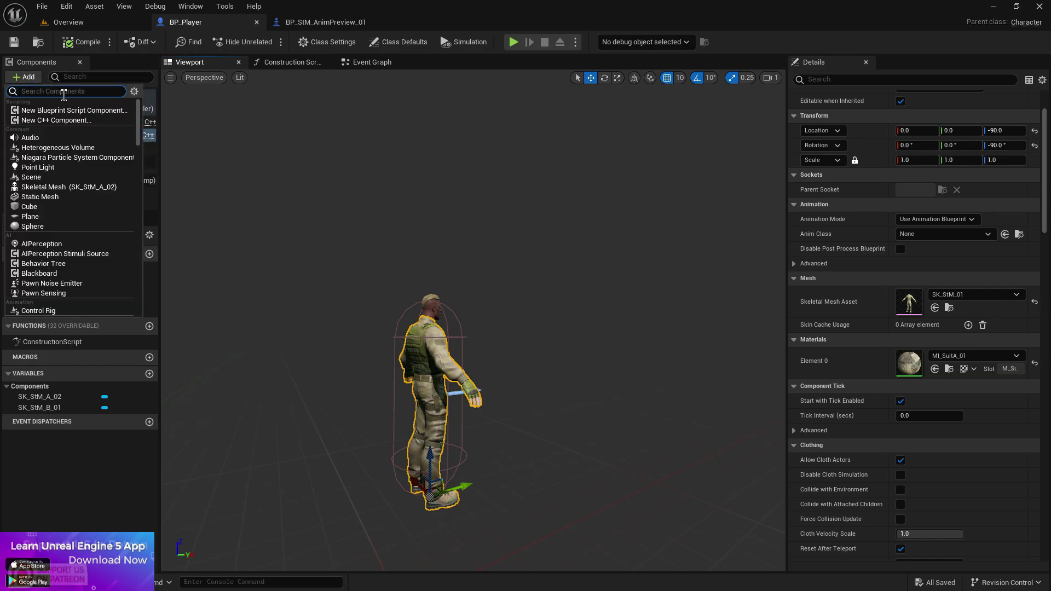
- Add a SpringArm, raise it to Z 170, rotate it 90° in yaw, and save
{"action": "type", "text": "sp"}
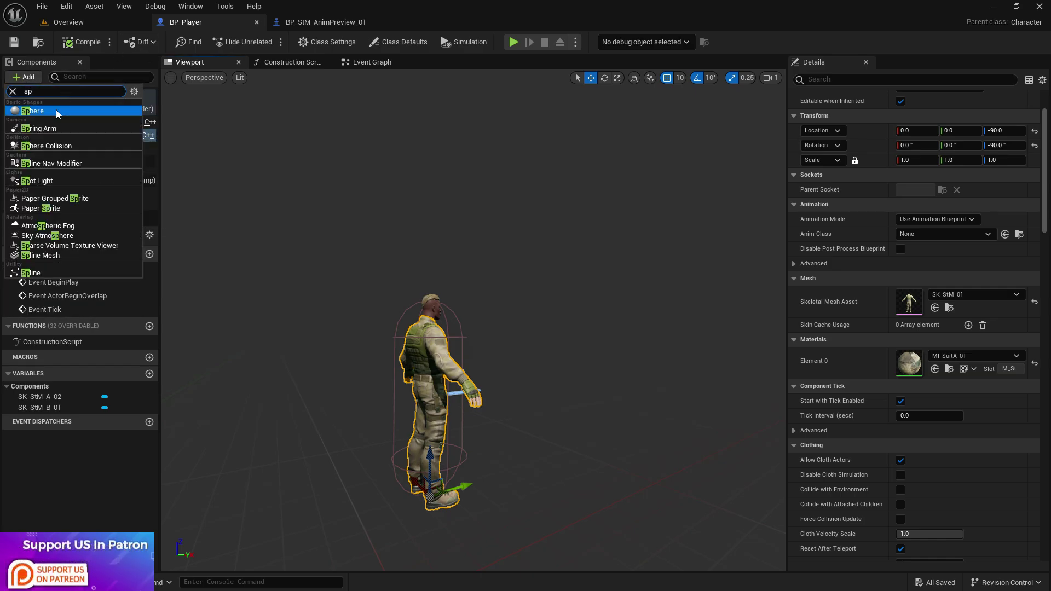
{"action": "left_click", "coordinate": [43, 129]}
{"action": "left_click_drag", "start_coordinate": [527, 215], "coordinate": [497, 262]}
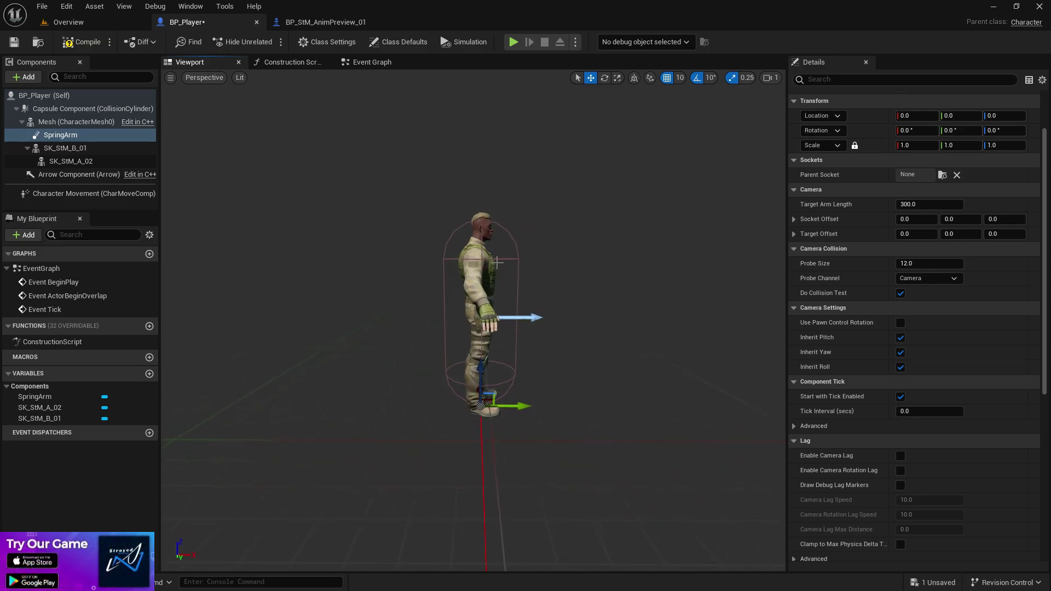
{"action": "left_click_drag", "start_coordinate": [481, 378], "coordinate": [482, 247]}
{"action": "right_click_drag", "start_coordinate": [479, 222], "coordinate": [416, 263]}
{"action": "key", "text": "e"}
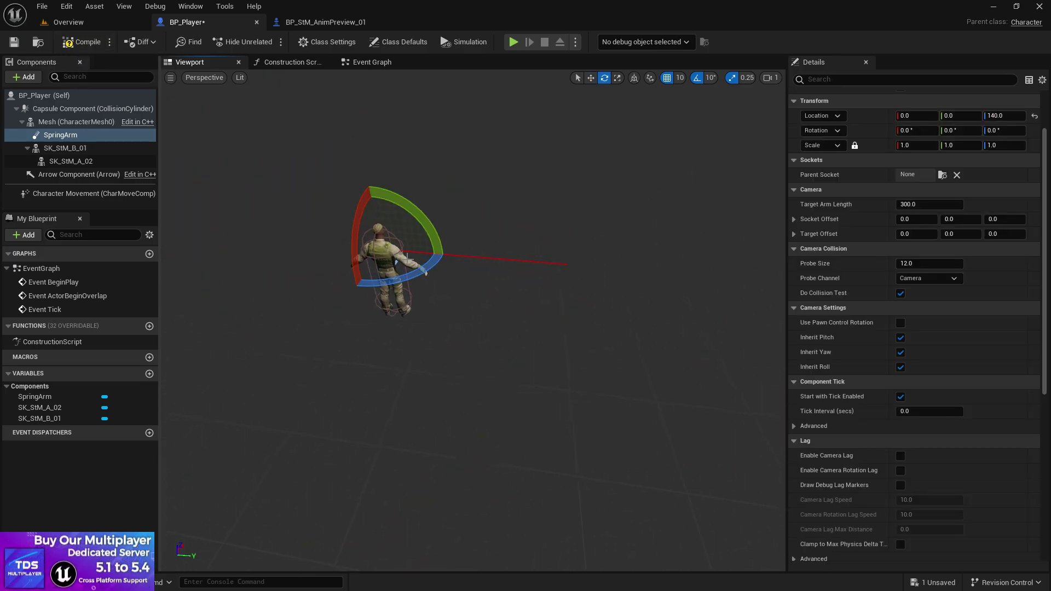
{"action": "left_click_drag", "start_coordinate": [356, 282], "coordinate": [404, 276]}
{"action": "key", "text": "w"}
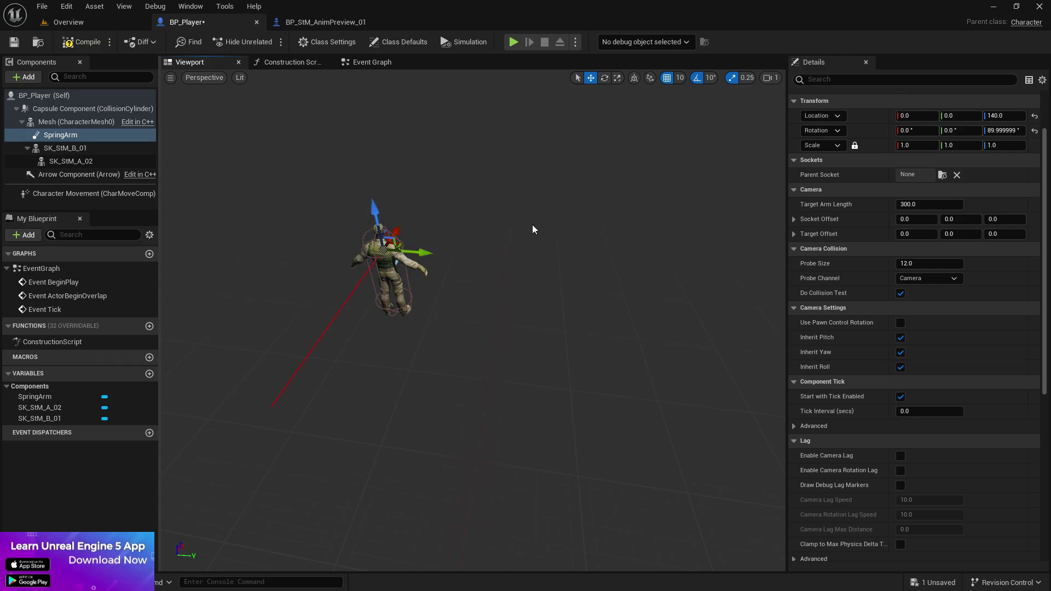
{"action": "right_click_drag", "start_coordinate": [536, 228], "coordinate": [527, 195]}
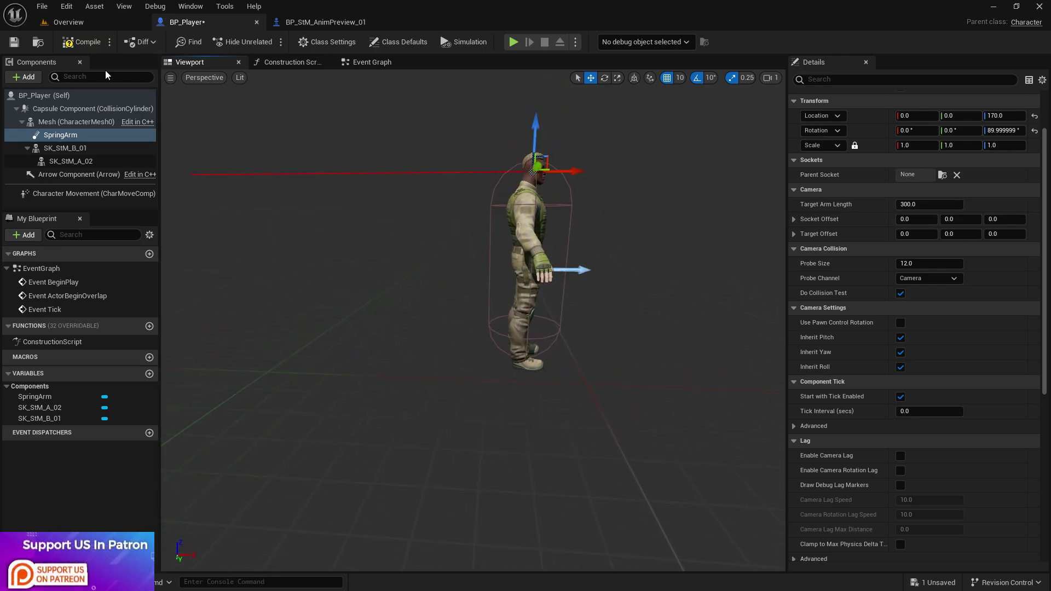
{"action": "left_click", "coordinate": [13, 41]}
- Set the SpringArm's Target Arm Length to 200
{"action": "left_click", "coordinate": [908, 203]}
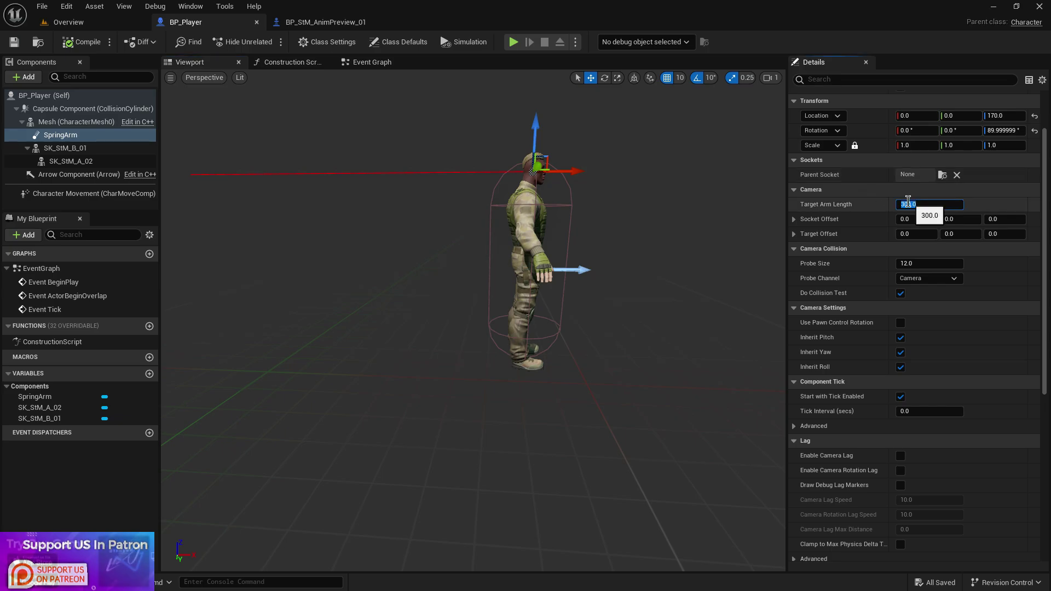
{"action": "type", "text": "2"}
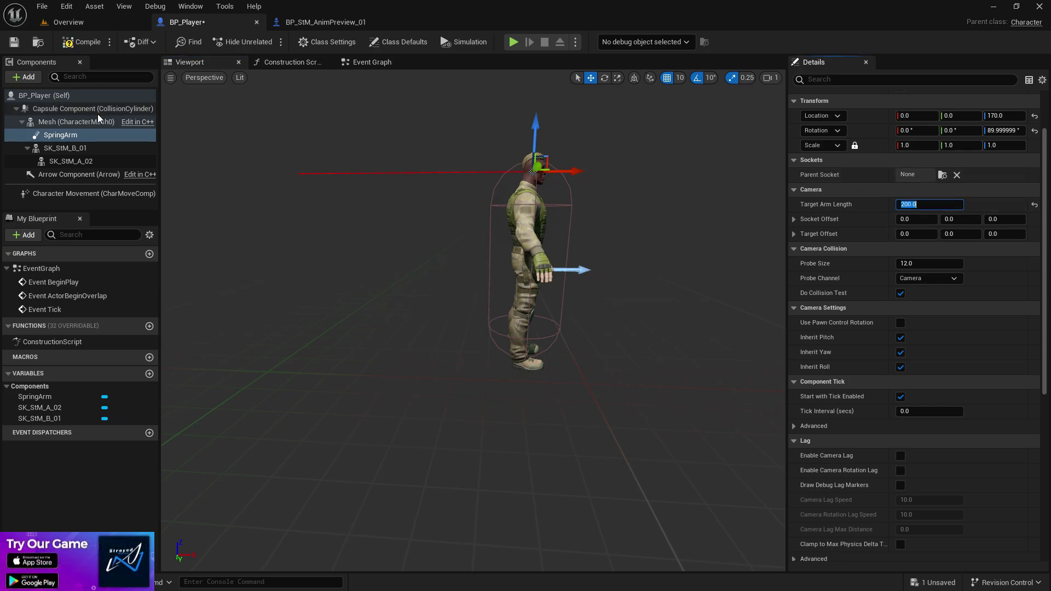
{"action": "left_click", "coordinate": [69, 132]}
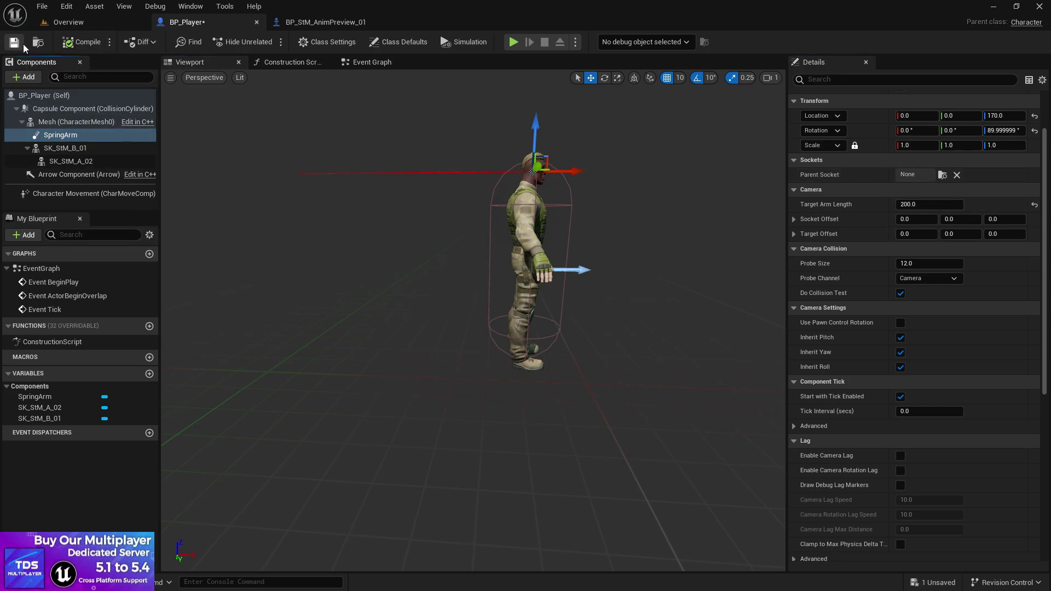
{"action": "left_click", "coordinate": [28, 77]}
- Add a Camera under the SpringArm and reset its location and rotation to zero
{"action": "type", "text": "camera"}
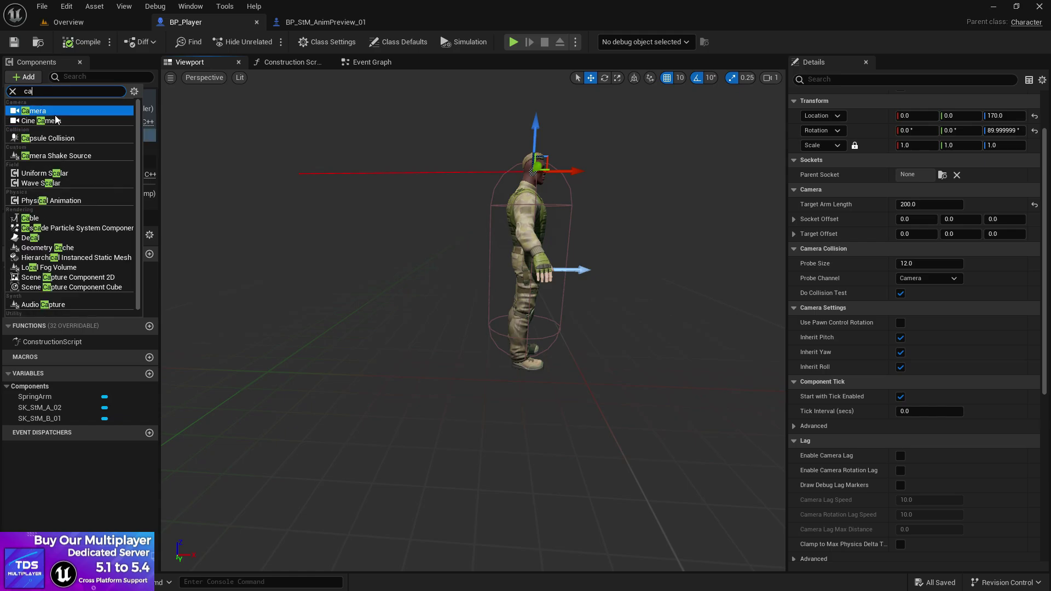
{"action": "left_click", "coordinate": [80, 120]}
{"action": "left_click", "coordinate": [201, 158]}
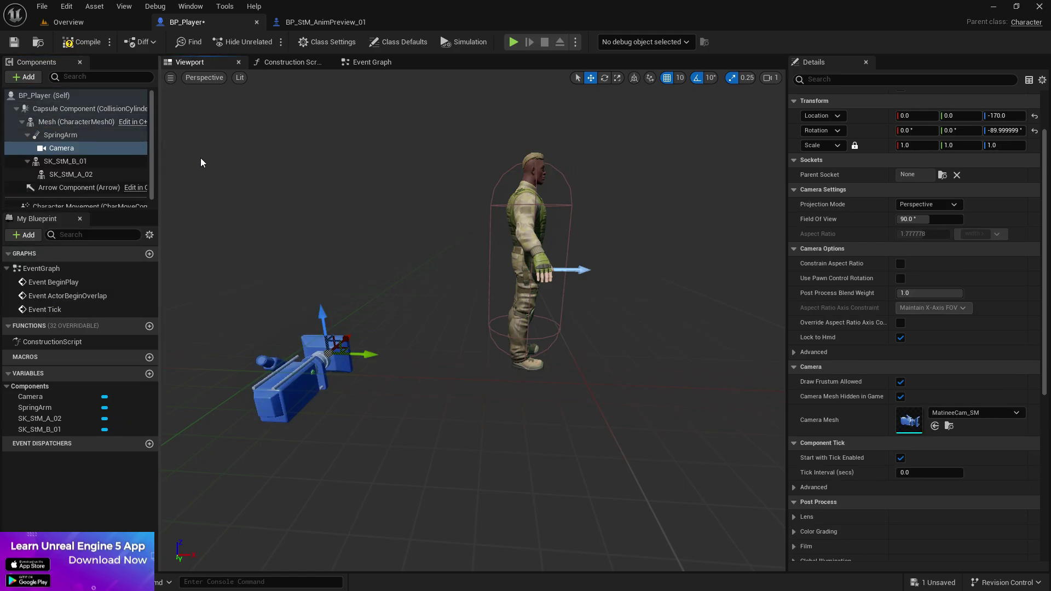
{"action": "left_click", "coordinate": [1035, 131]}
{"action": "left_click", "coordinate": [1035, 116]}
- Enable Use Pawn Control Rotation on the SpringArm
{"action": "left_click", "coordinate": [118, 135]}
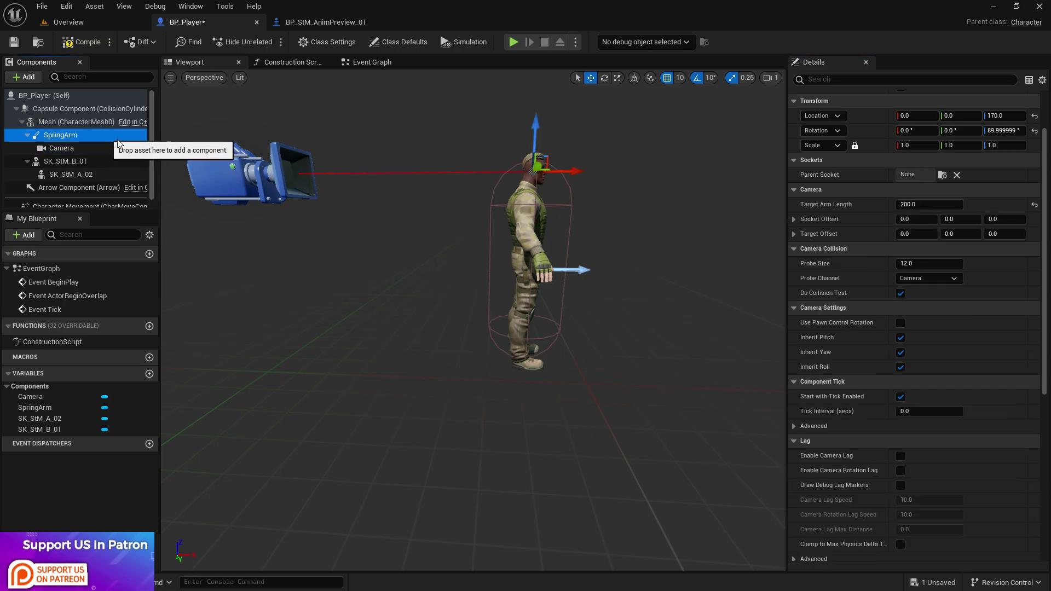
{"action": "left_click_drag", "start_coordinate": [355, 184], "coordinate": [356, 184]}
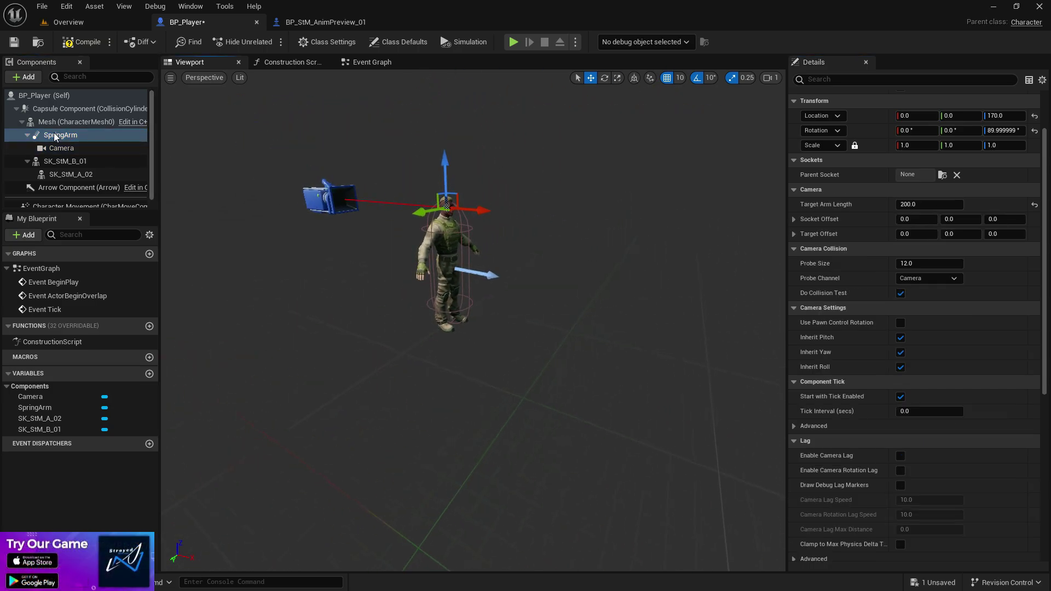
{"action": "scroll", "coordinate": [994, 352], "scroll_direction": "down", "scroll_amount": 2}
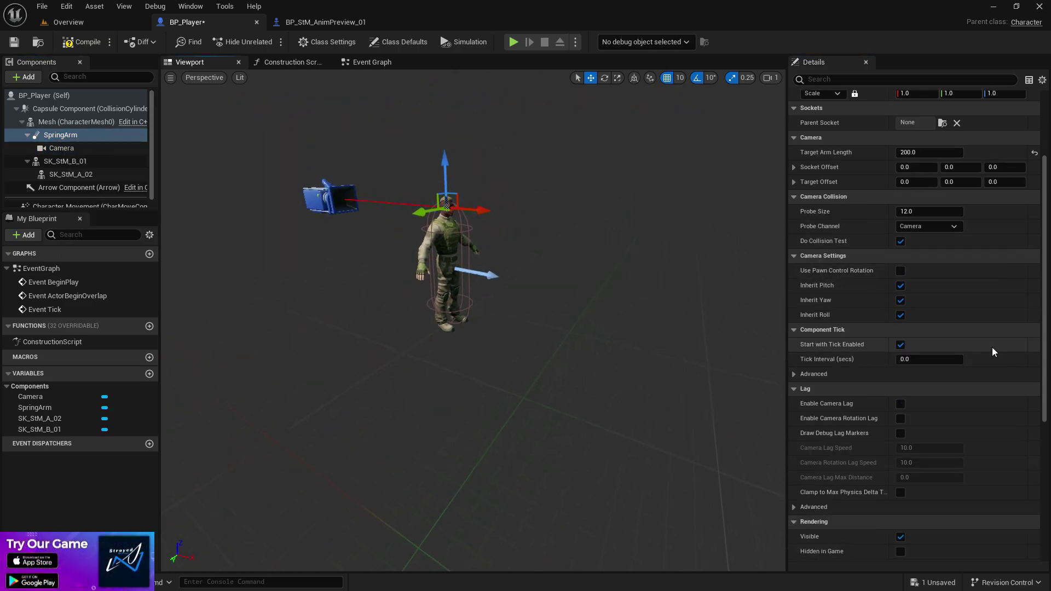
{"action": "left_click", "coordinate": [900, 270]}
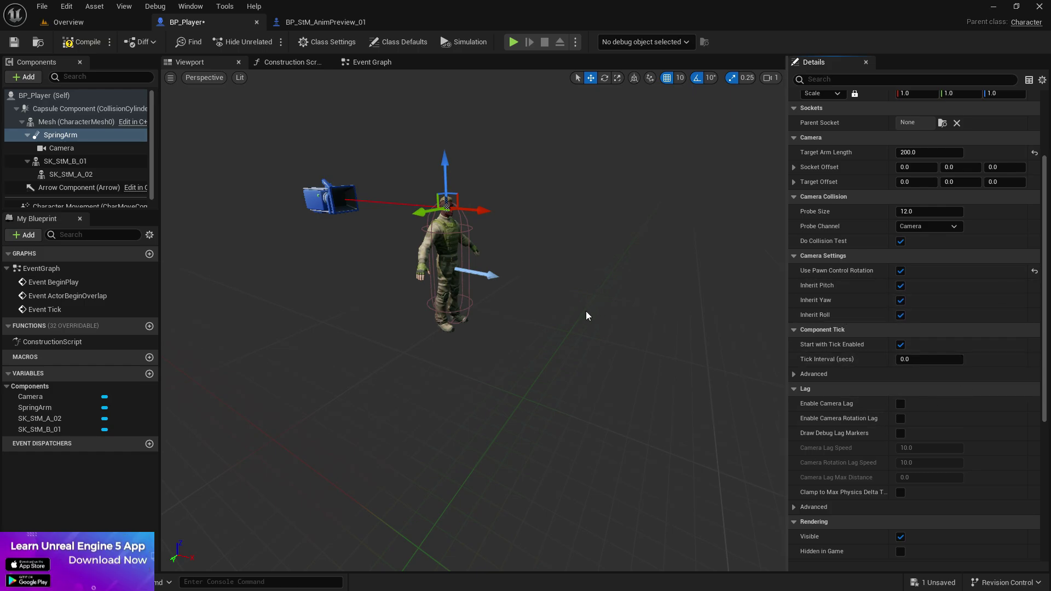
{"action": "left_click", "coordinate": [63, 99]}
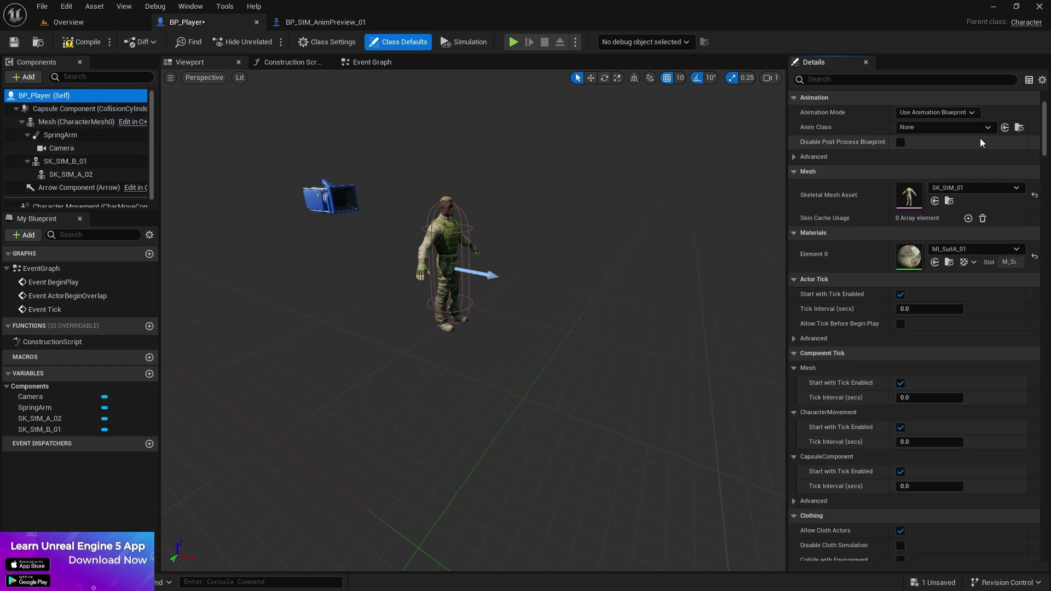
- Filter Class Defaults by 'rota' to confirm Use Controller Rotation Yaw is checked
{"action": "left_click", "coordinate": [877, 82]}
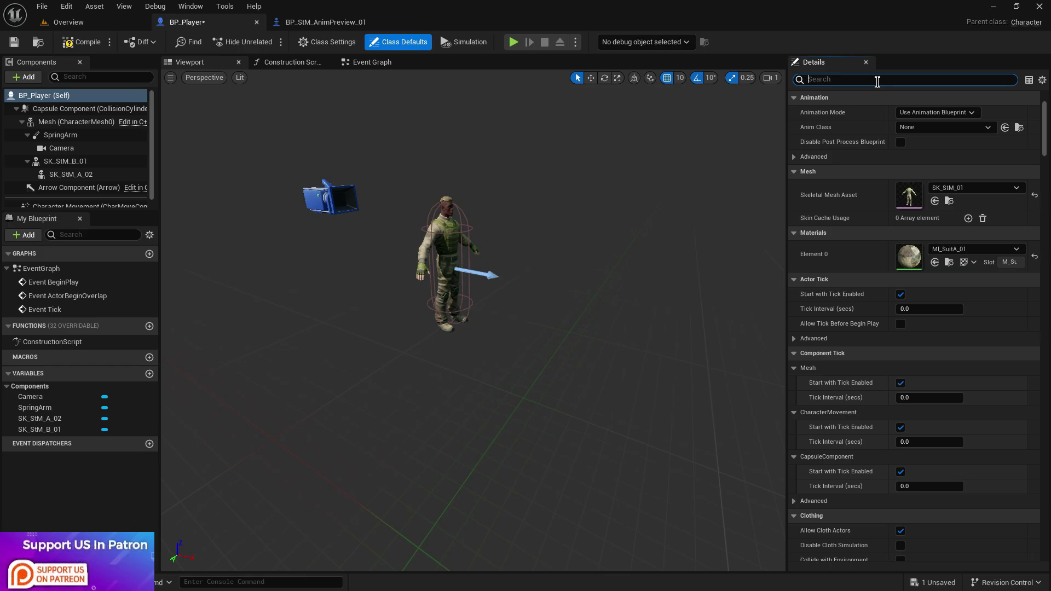
{"action": "type", "text": "roo"}
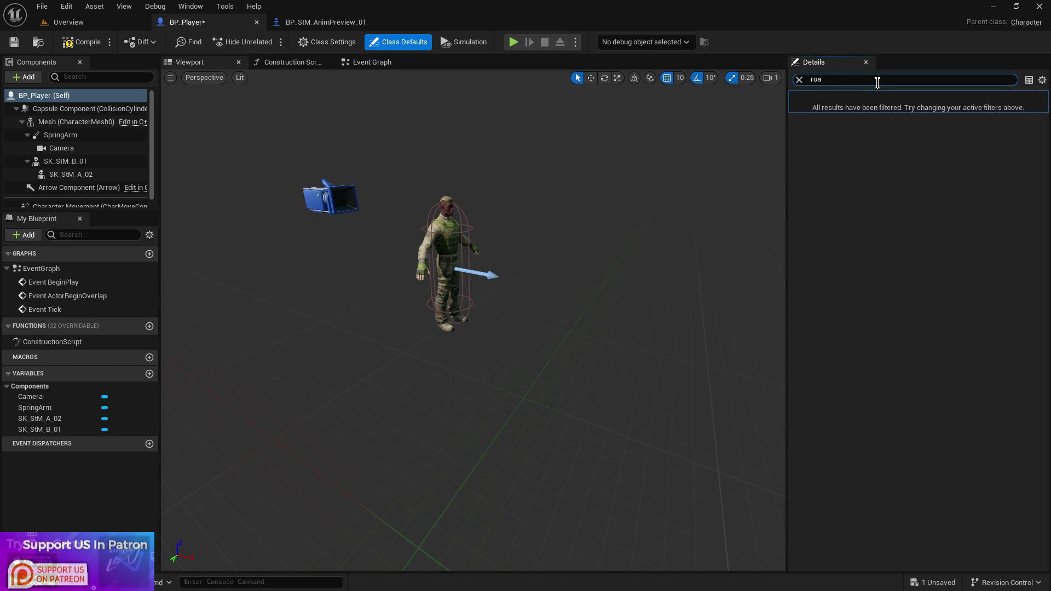
{"action": "key", "text": "BackSpace"}
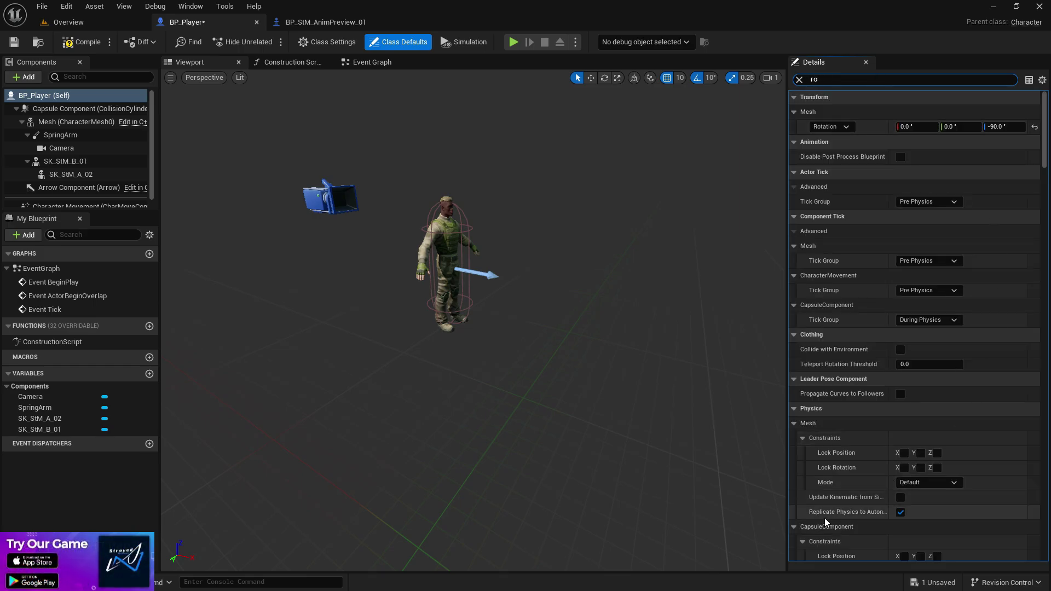
{"action": "scroll", "coordinate": [870, 506], "scroll_direction": "down", "scroll_amount": 5}
{"action": "scroll", "coordinate": [878, 493], "scroll_direction": "down", "scroll_amount": 5}
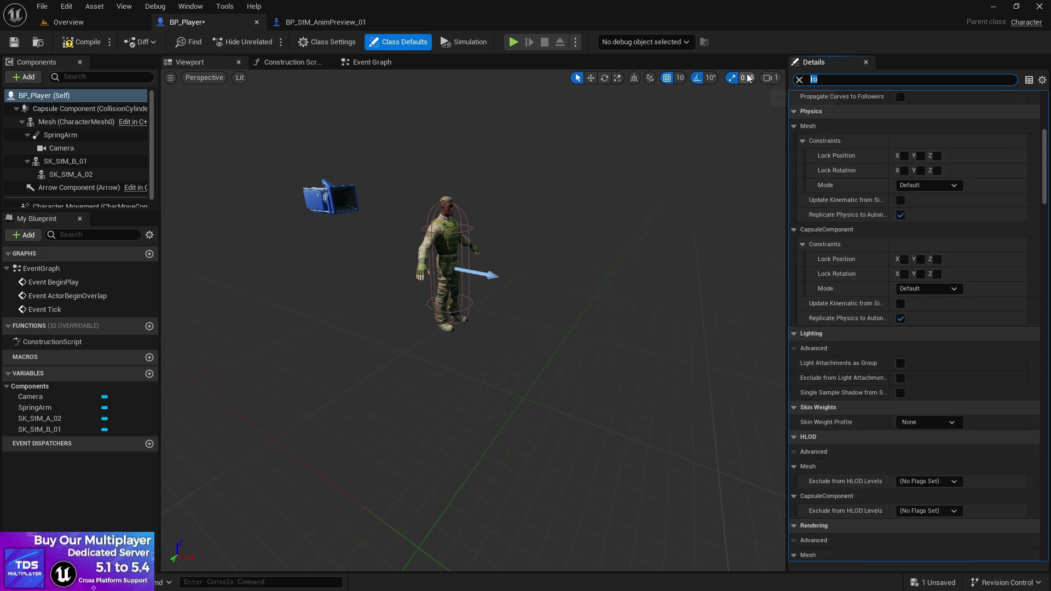
{"action": "type", "text": "oi"}
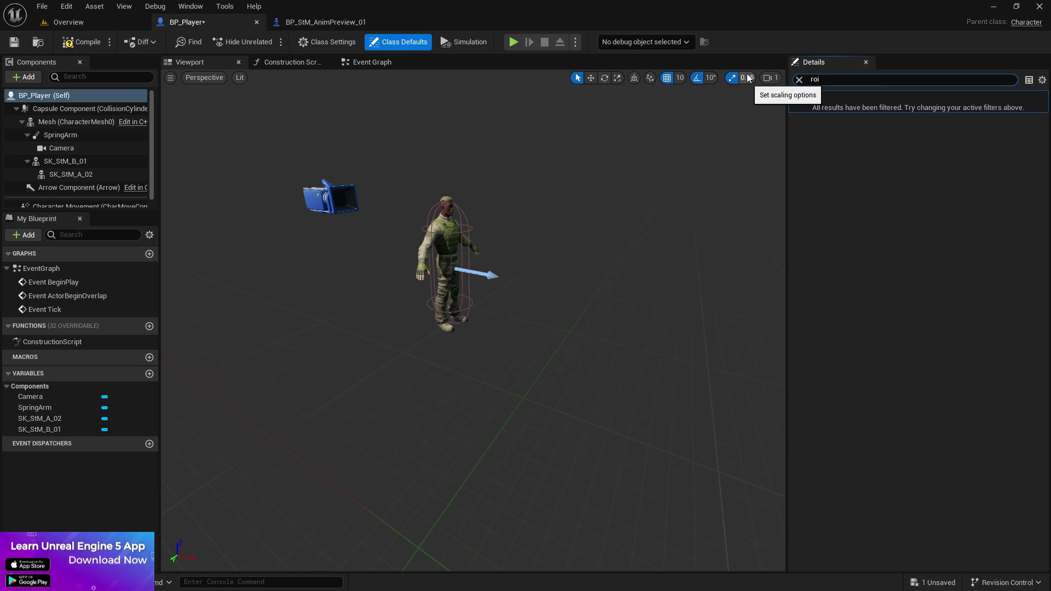
{"action": "type", "text": "ta"}
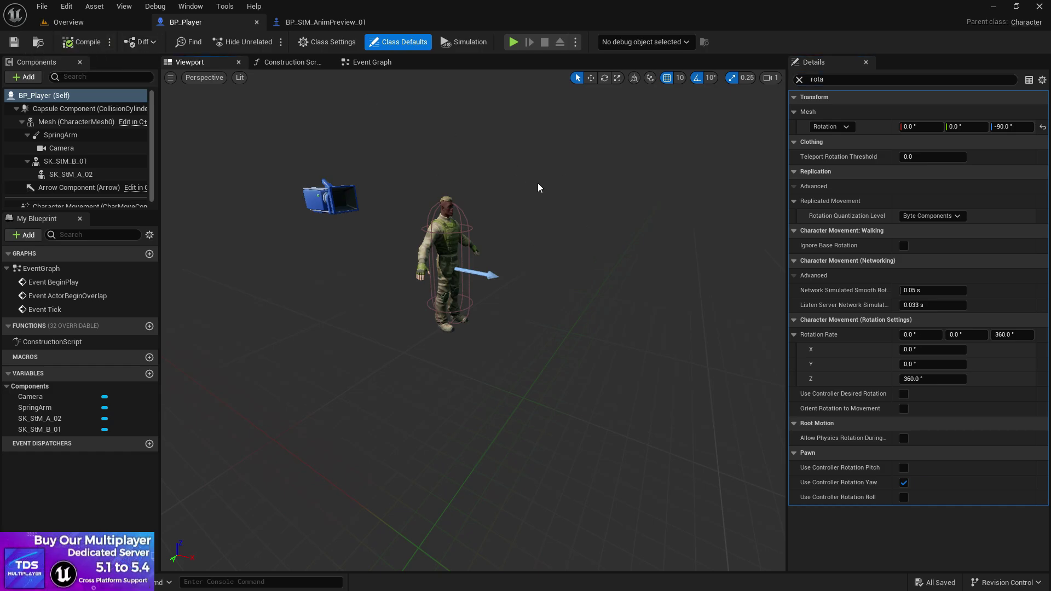
- Enable Camera Lag, Camera Rotation Lag and Draw Debug Lag Markers on the SpringArm
{"action": "left_click", "coordinate": [60, 136]}
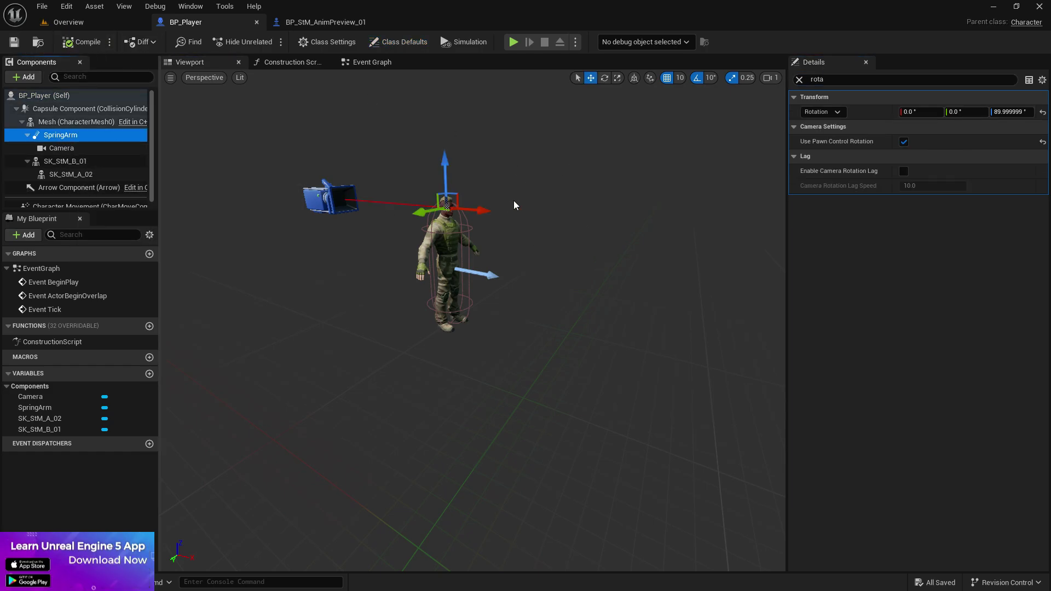
{"action": "left_click", "coordinate": [799, 79]}
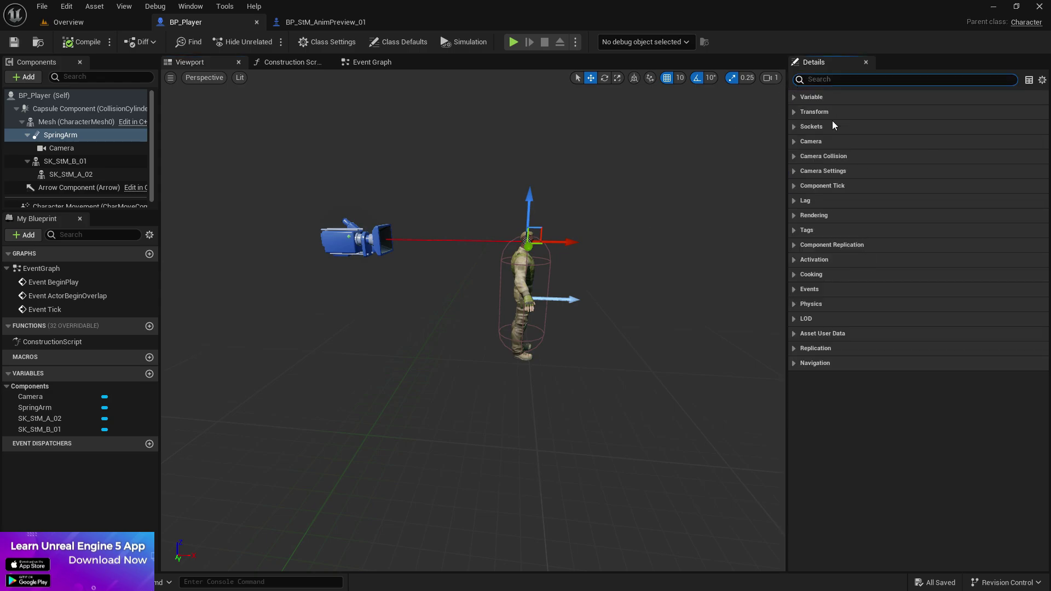
{"action": "left_click", "coordinate": [794, 143]}
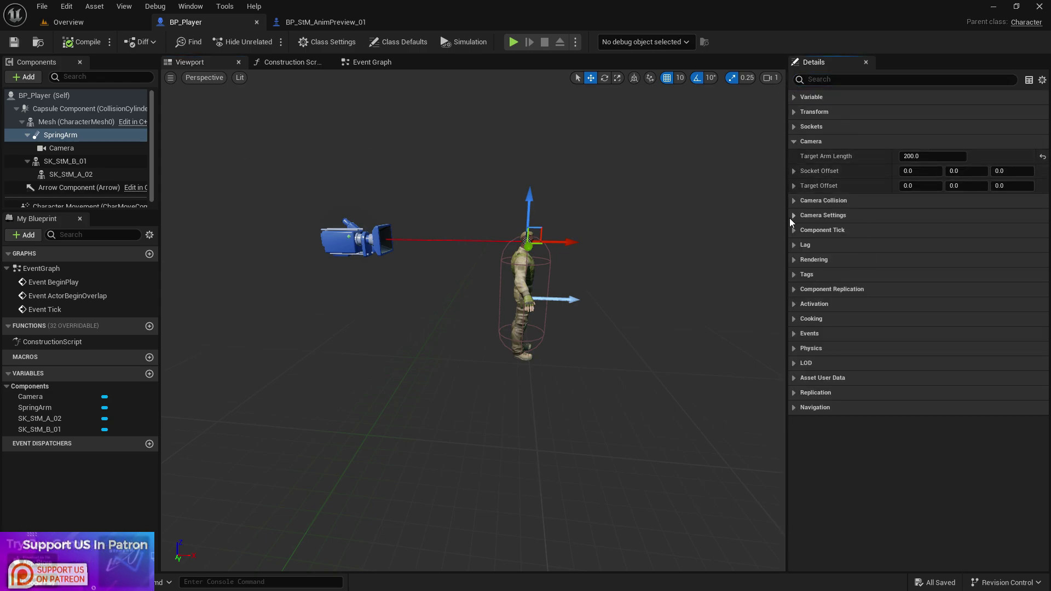
{"action": "left_click", "coordinate": [794, 244]}
{"action": "left_click", "coordinate": [904, 260]}
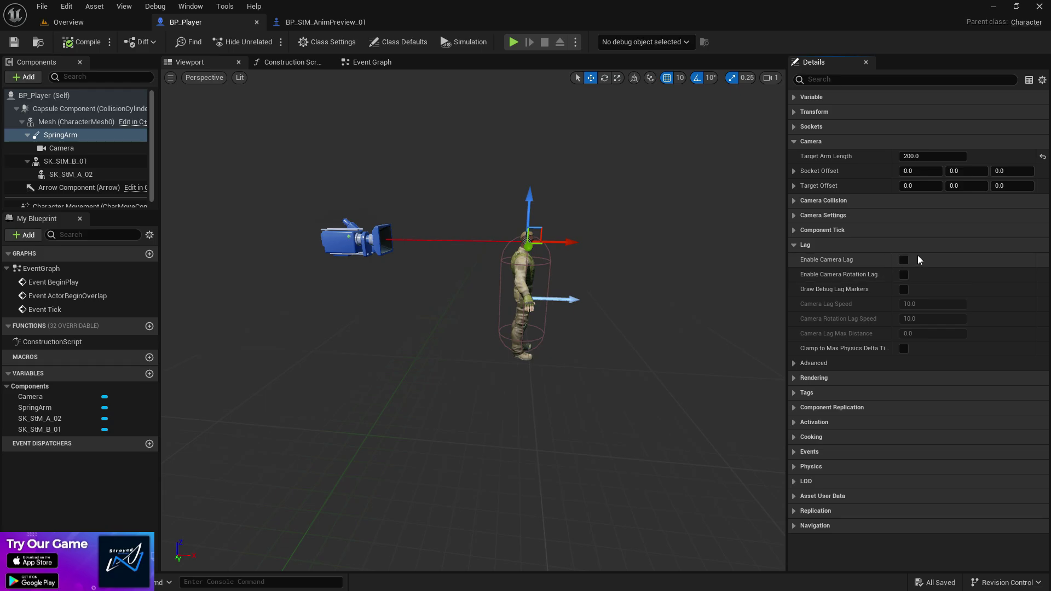
{"action": "left_click", "coordinate": [904, 274]}
{"action": "left_click", "coordinate": [904, 289]}
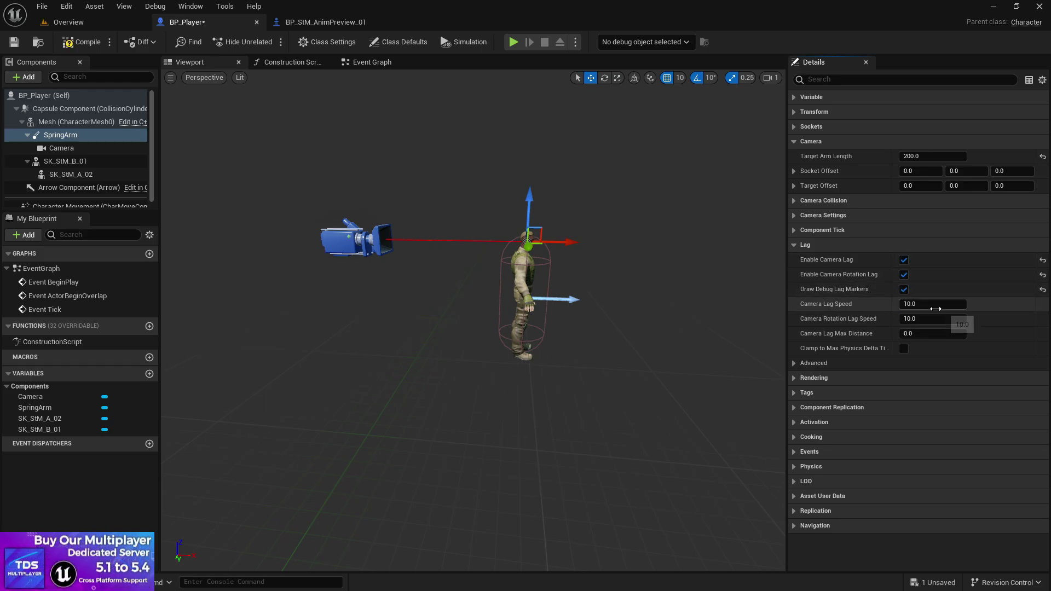
- Set the lag speed to 5 and compile the blueprint
{"action": "left_click", "coordinate": [933, 319]}
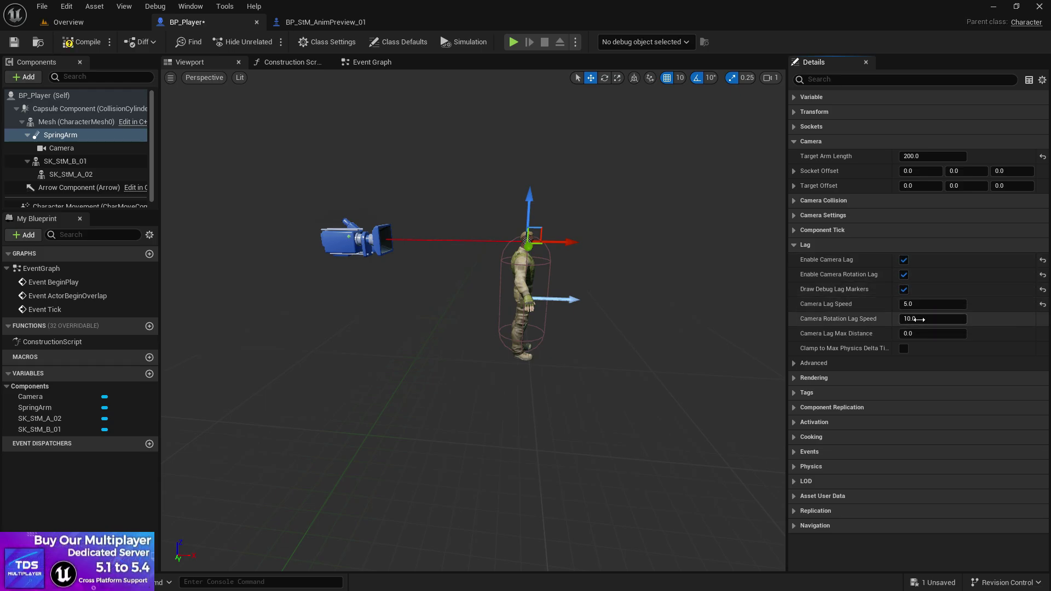
{"action": "type", "text": "5"}
{"action": "key", "text": "Return"}
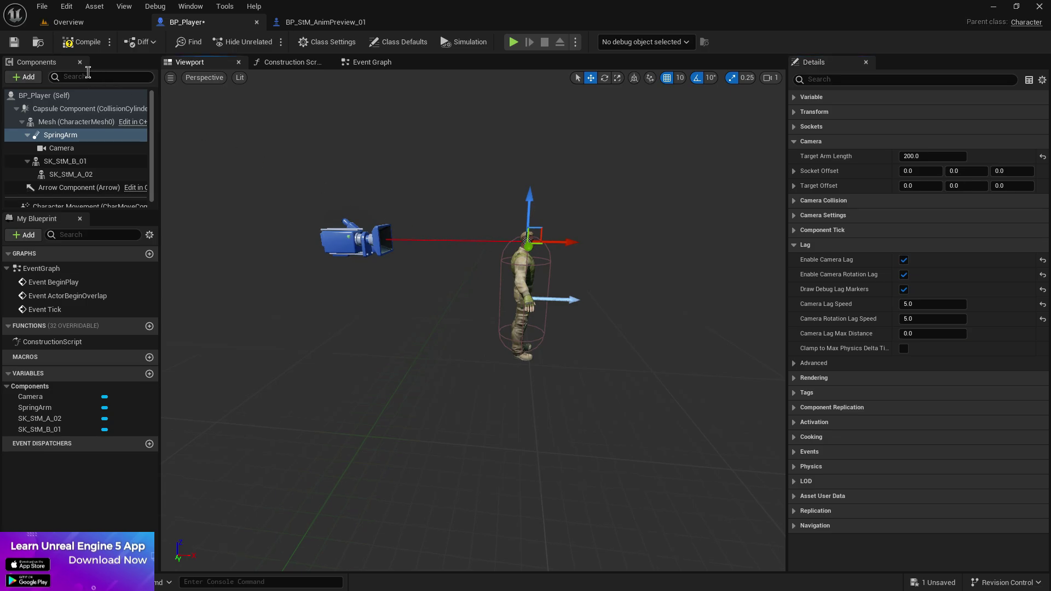
{"action": "left_click", "coordinate": [82, 41]}
- Compile and save BP_Player, reopen Map1 from A_Maps, and show BP_Player in A_logics
{"action": "left_click", "coordinate": [14, 42]}
{"action": "left_click", "coordinate": [109, 22]}
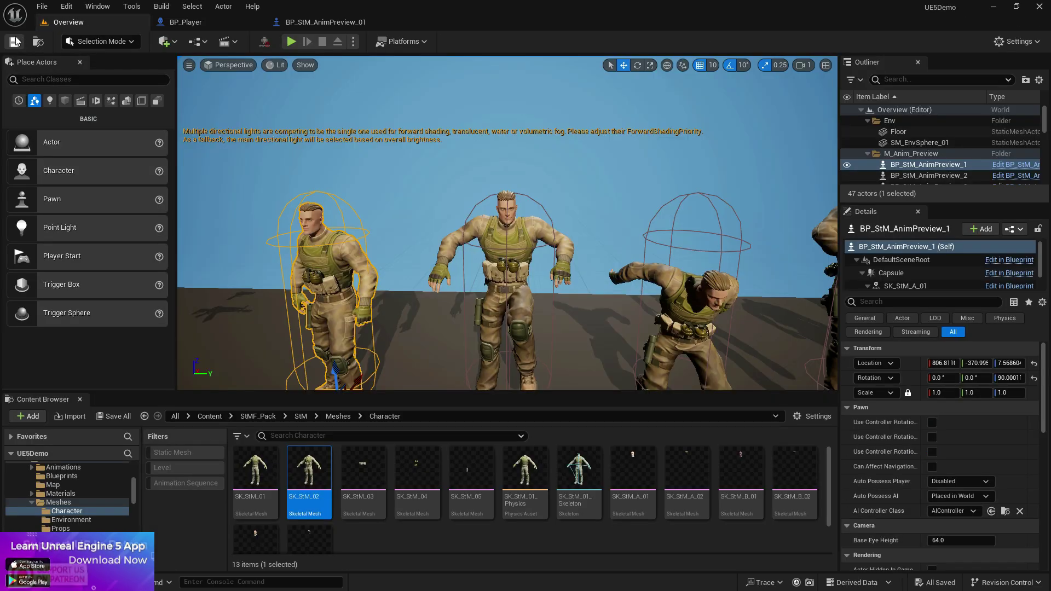
{"action": "left_click", "coordinate": [218, 418]}
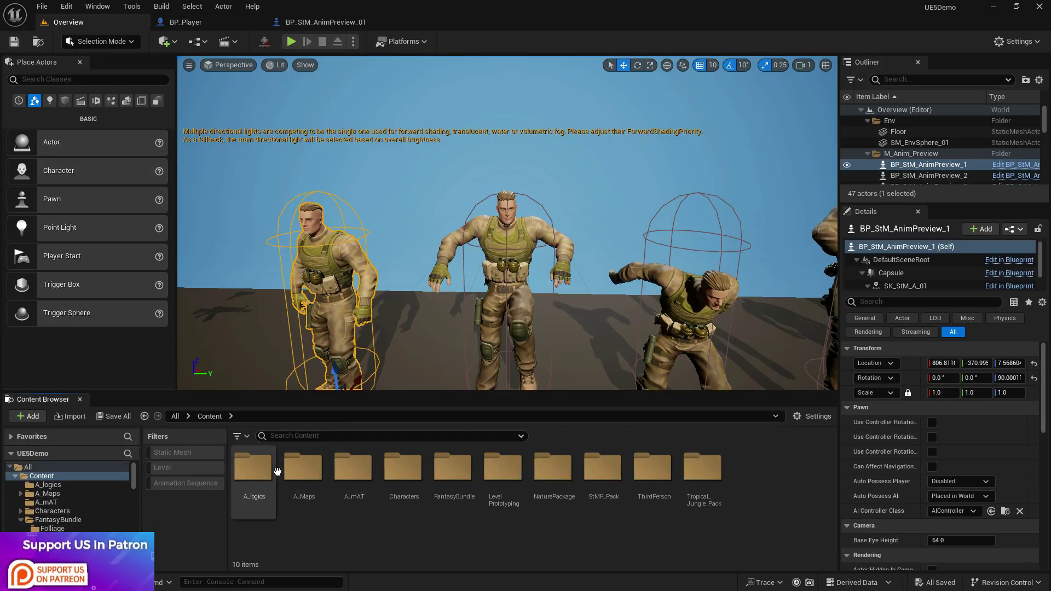
{"action": "double_click", "coordinate": [303, 468]}
{"action": "double_click", "coordinate": [304, 468]}
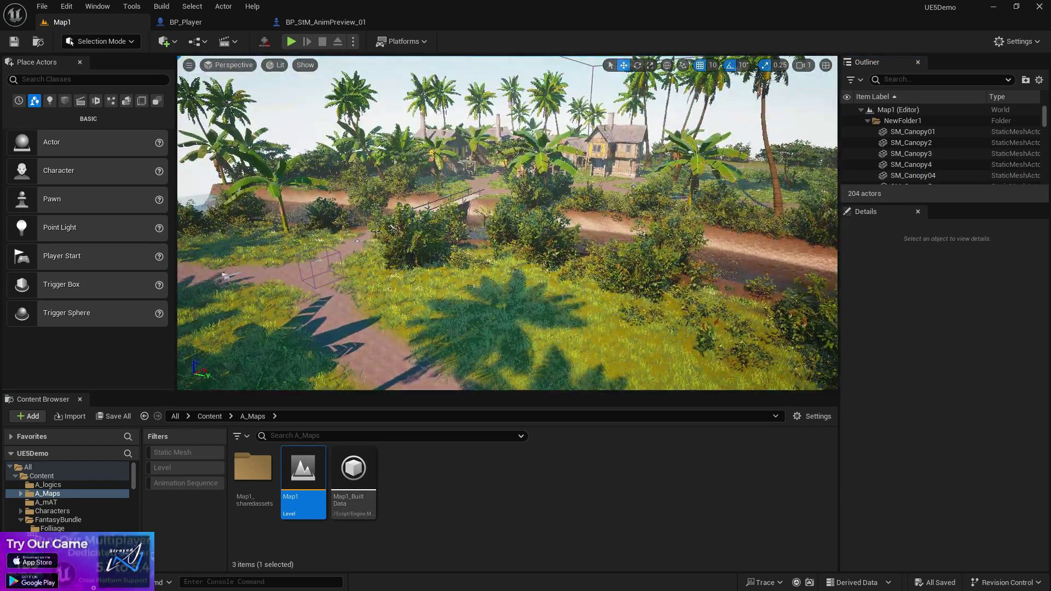
{"action": "left_click", "coordinate": [206, 418]}
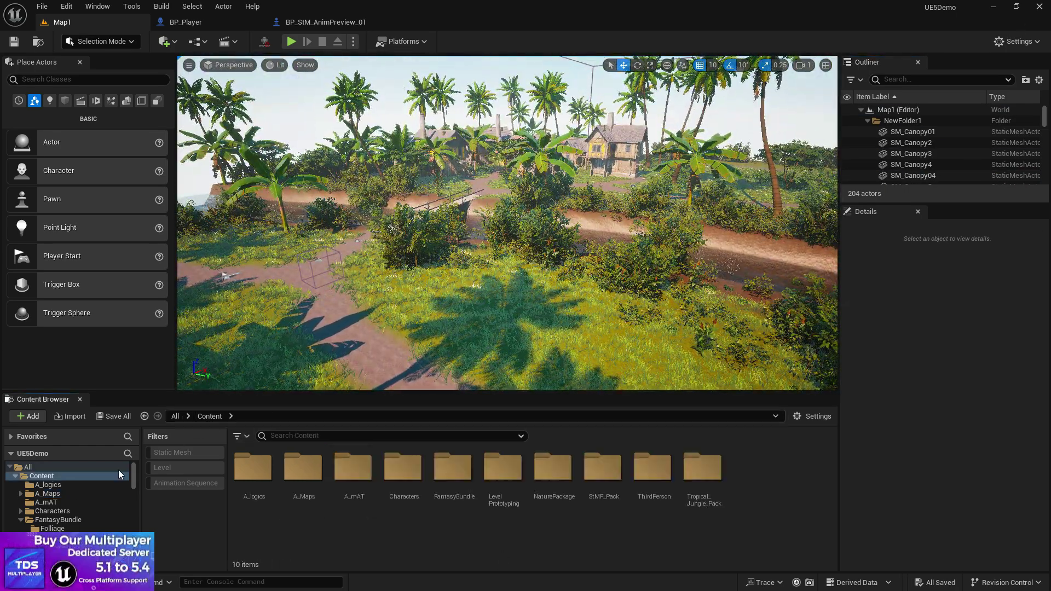
{"action": "left_click", "coordinate": [63, 486]}
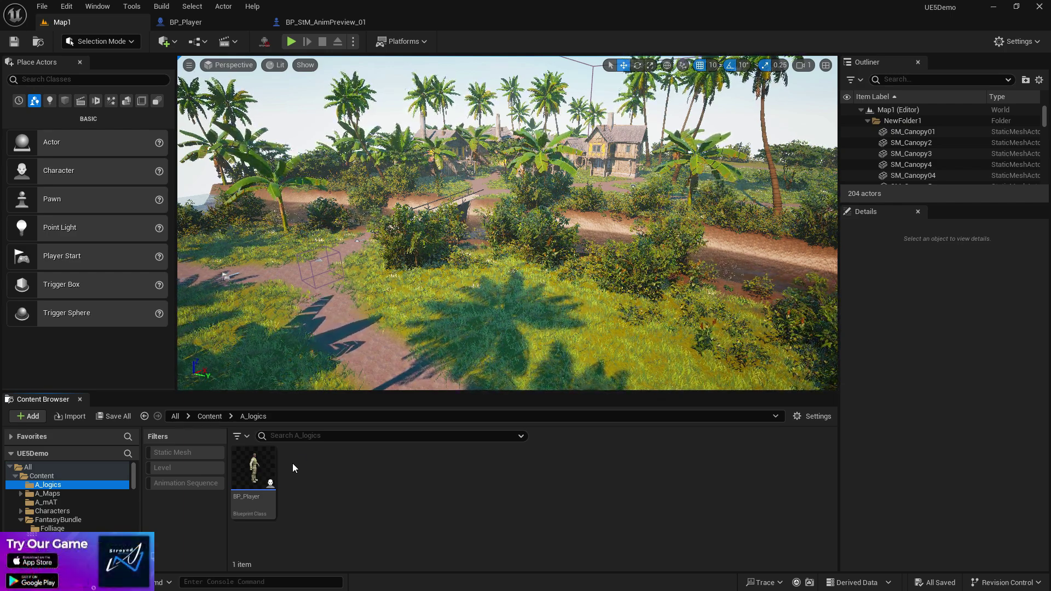
- Create a new Blueprint Class based on Game Mode Base in the A_logics folder
{"action": "right_click", "coordinate": [293, 463]}
{"action": "left_click", "coordinate": [345, 148]}
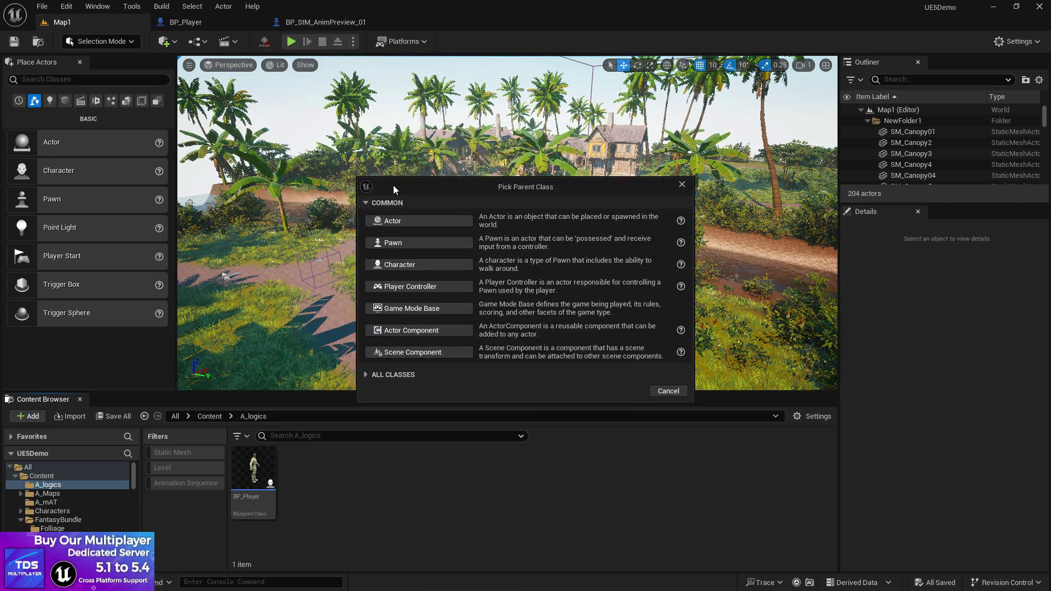
{"action": "left_click", "coordinate": [677, 188]}
{"action": "right_click", "coordinate": [321, 458]}
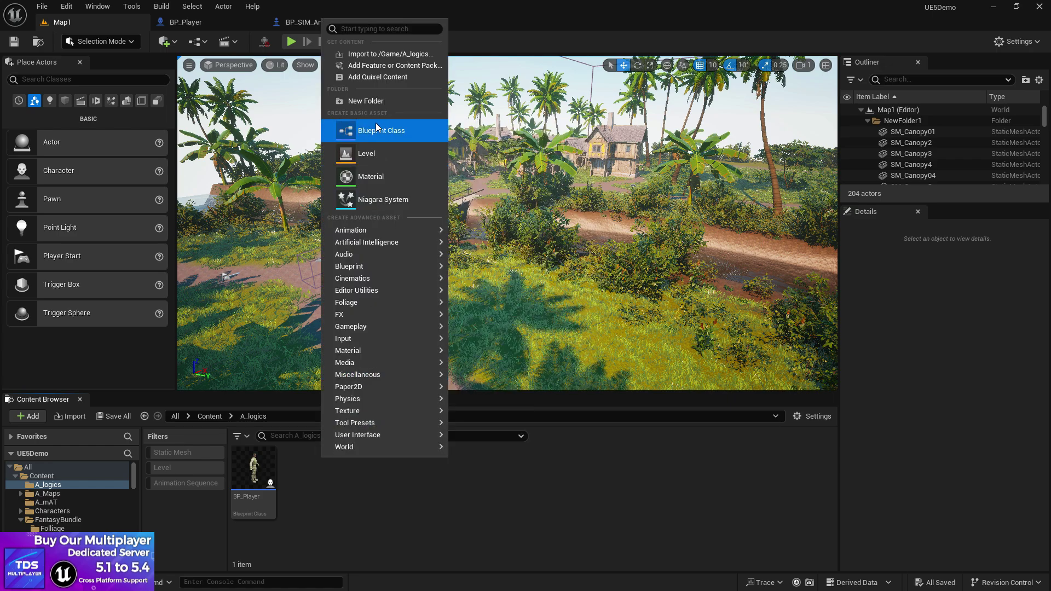
{"action": "left_click", "coordinate": [353, 130]}
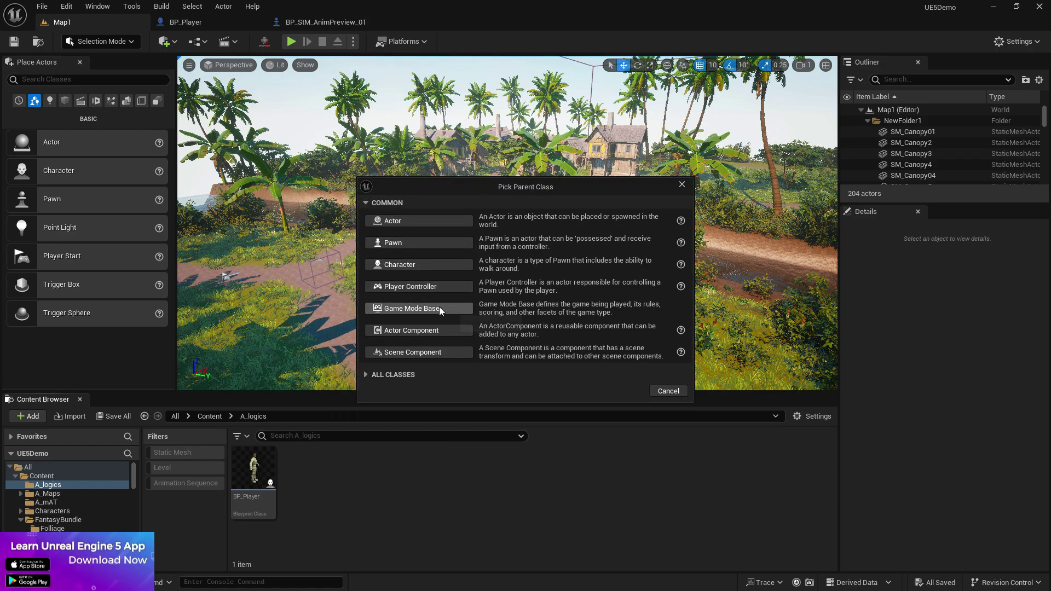
{"action": "left_click", "coordinate": [439, 308]}
- Name the new Blueprint BP_Player_GM and save it
{"action": "key", "text": "BackSpace"}
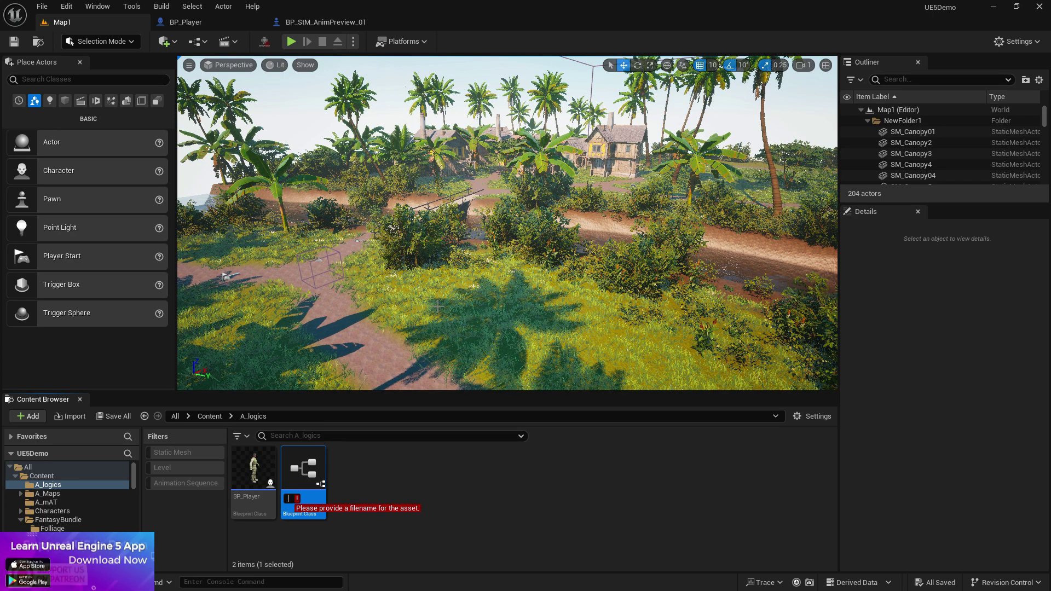
{"action": "type", "text": "BP_Playe"}
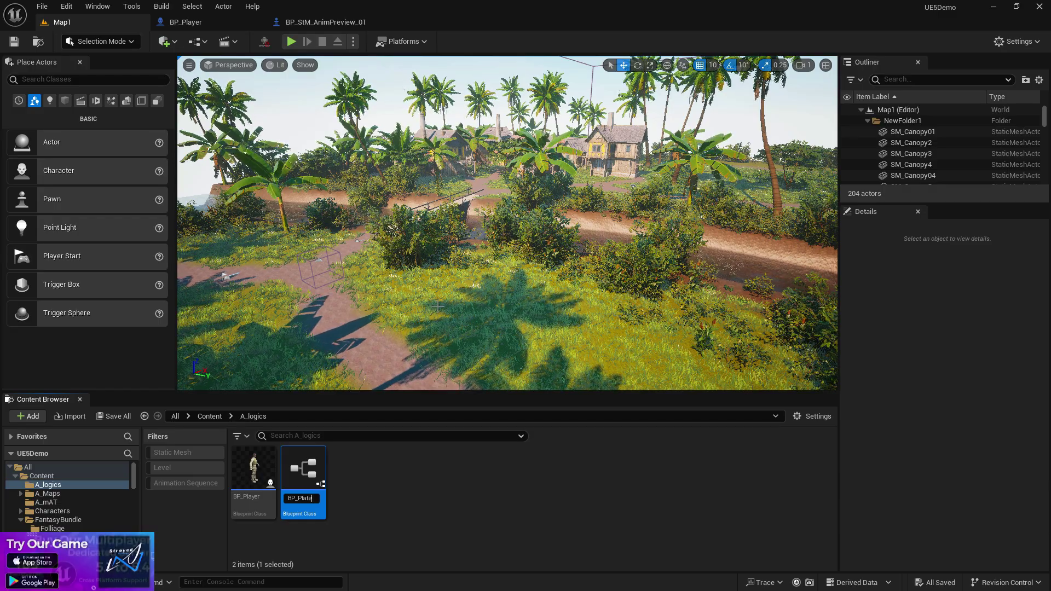
{"action": "type", "text": "r_GM"}
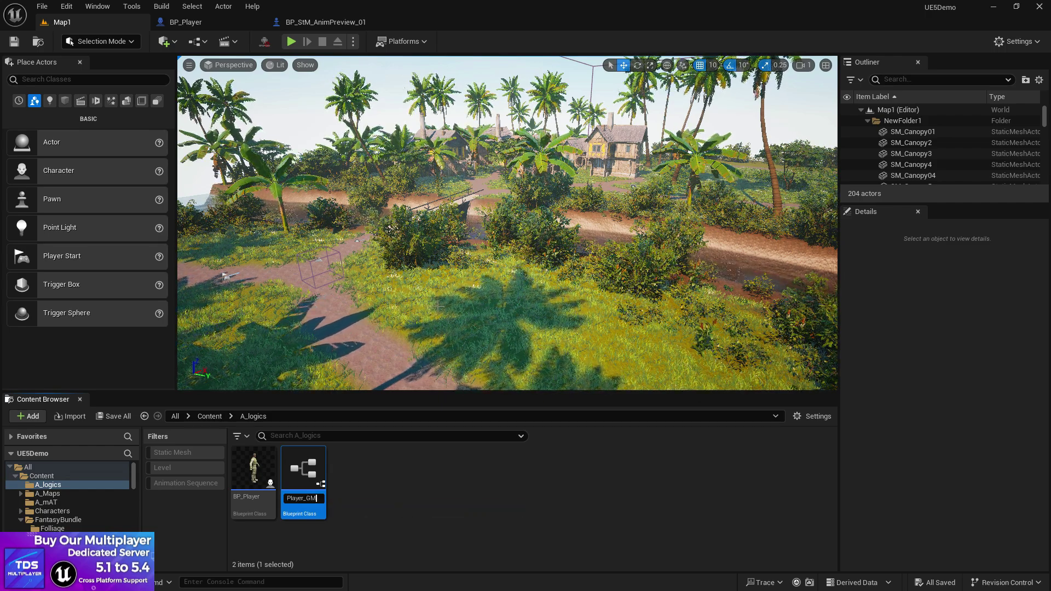
{"action": "key", "text": "Return"}
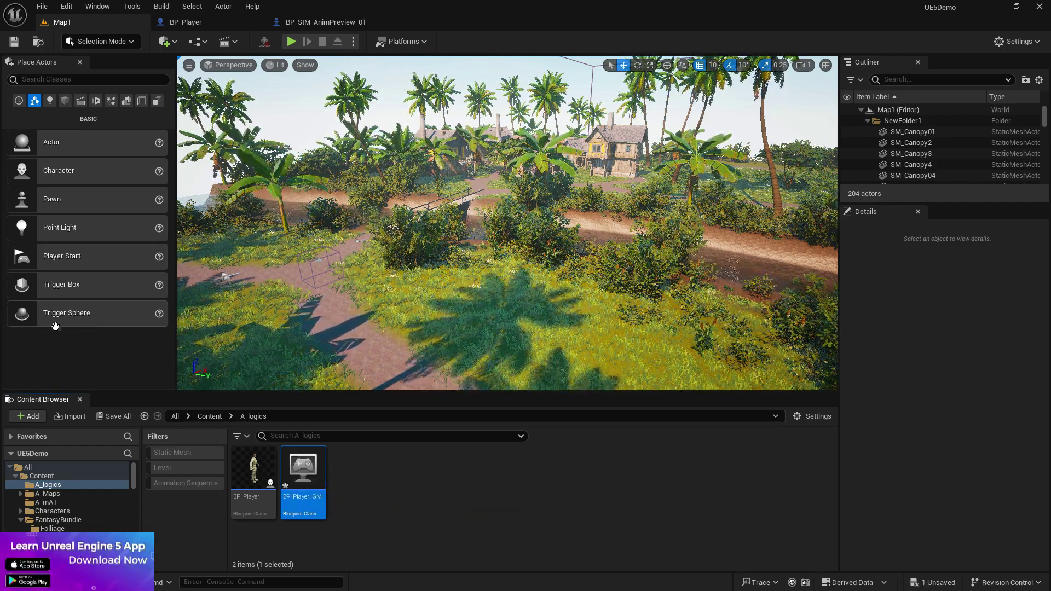
{"action": "left_click", "coordinate": [114, 416]}
{"action": "left_click", "coordinate": [613, 425]}
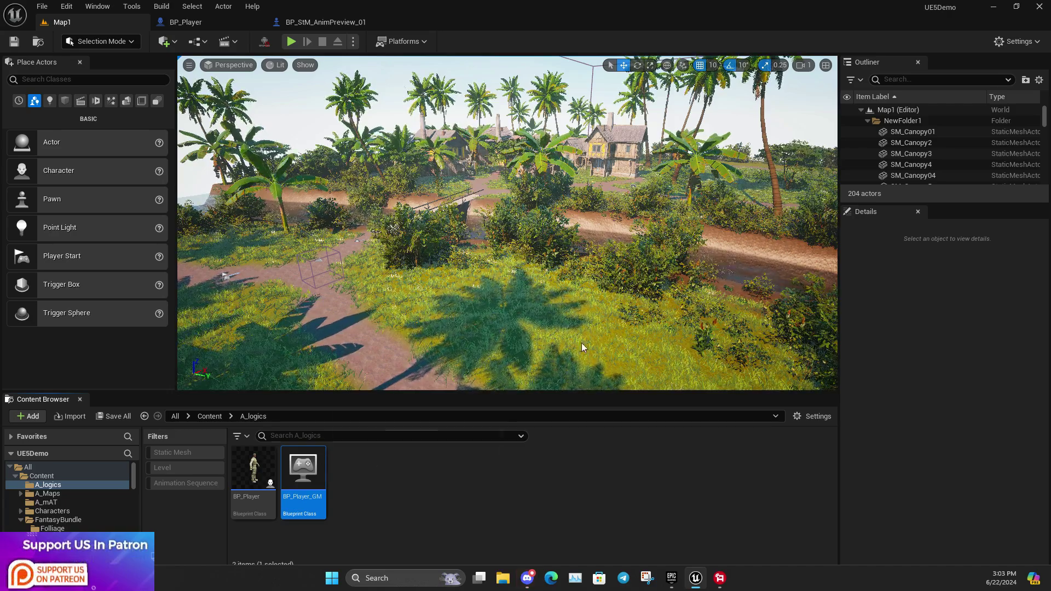
- Set Map1's World Settings GameMode Override to BP_Player_GM, then open BP_Player_GM for editing
{"action": "left_click", "coordinate": [1000, 42]}
{"action": "left_click", "coordinate": [950, 87]}
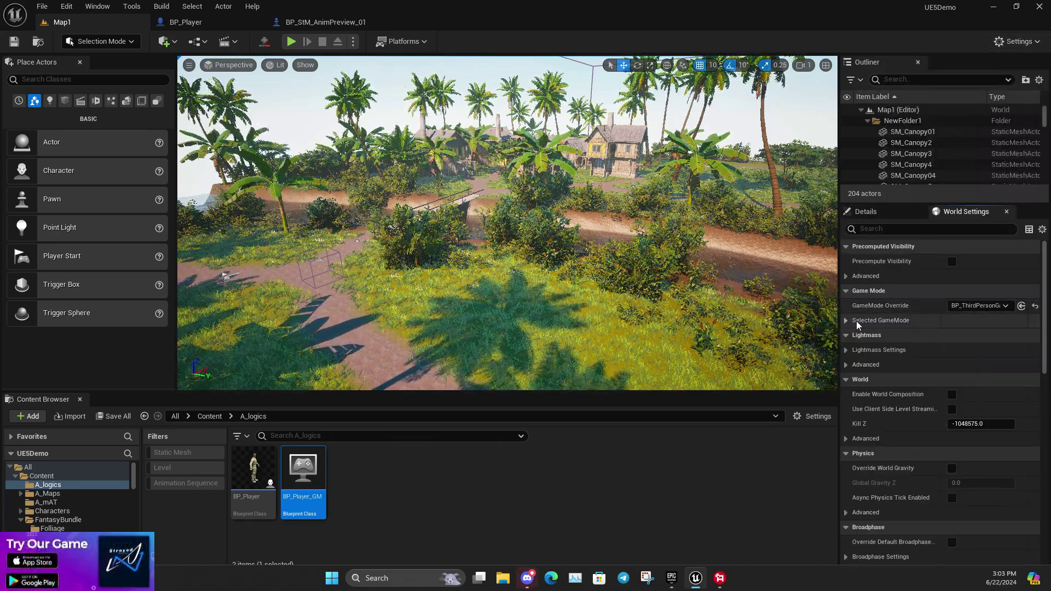
{"action": "left_click", "coordinate": [977, 305]}
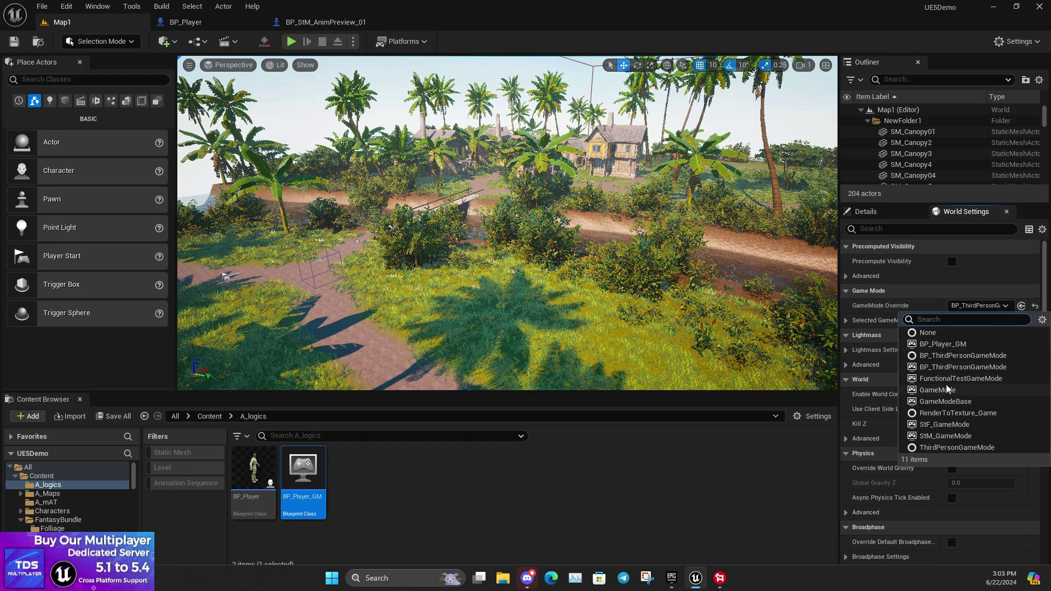
{"action": "left_click", "coordinate": [967, 346]}
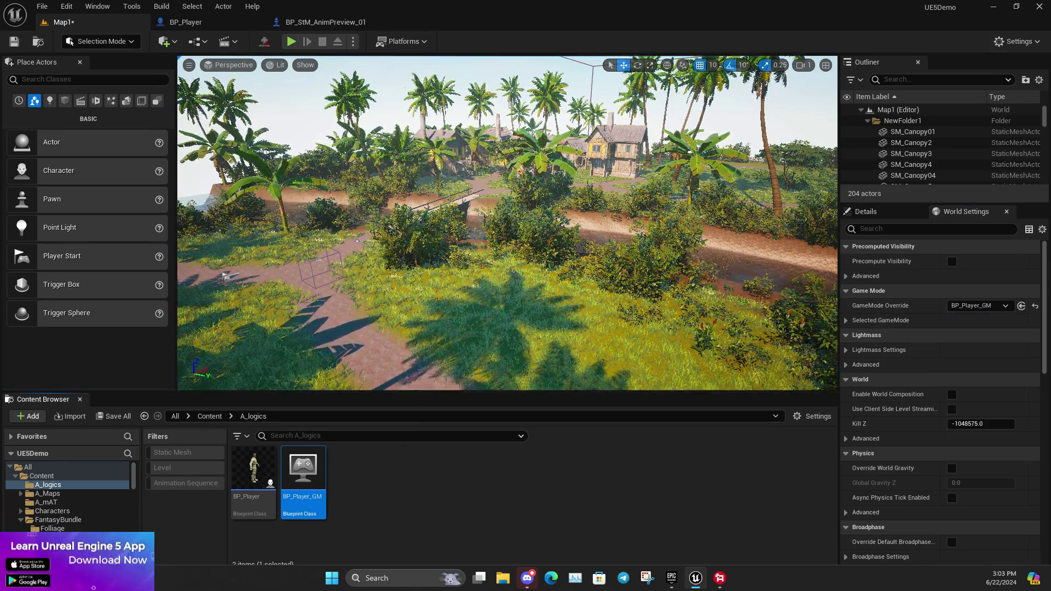
{"action": "double_click", "coordinate": [303, 472]}
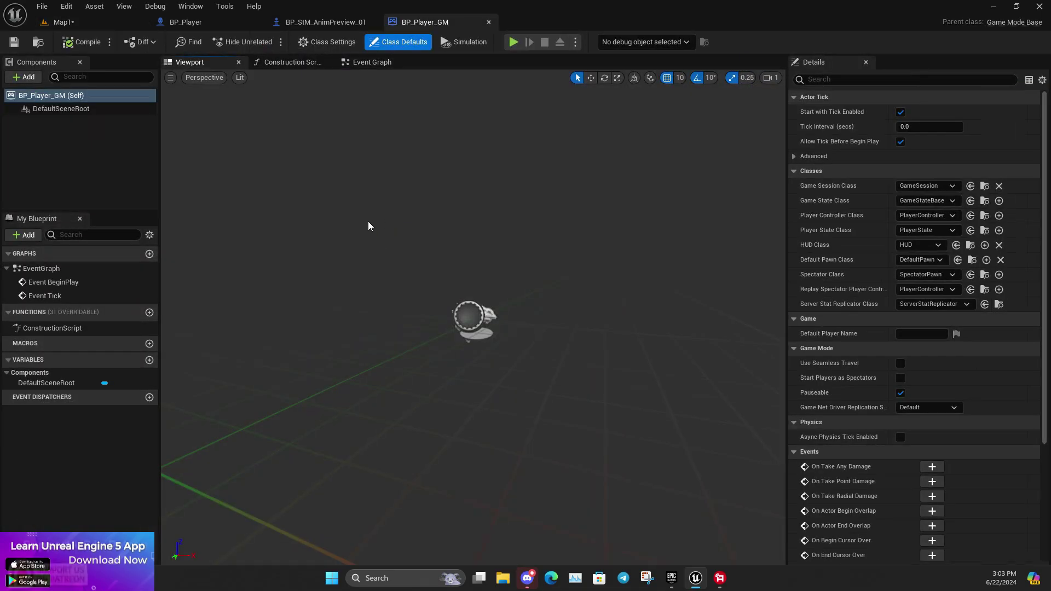
- Choose BP_Player as BP_Player_GM's Default Pawn Class and compile the Blueprint
{"action": "left_click", "coordinate": [922, 260]}
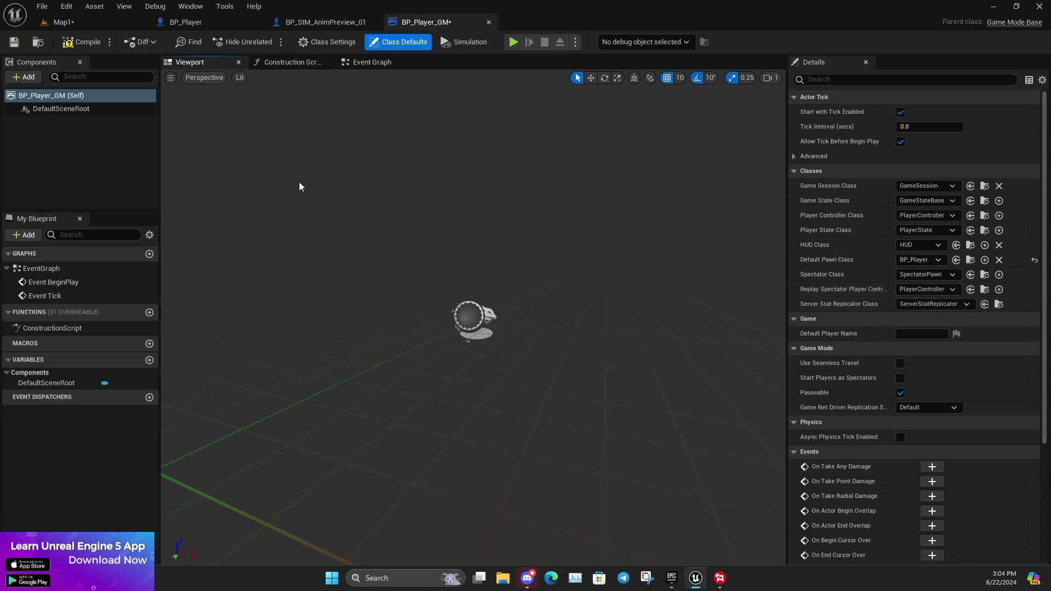
{"action": "left_click", "coordinate": [92, 47]}
- Return to the Map1 level editor and save the level
{"action": "left_click", "coordinate": [185, 22]}
{"action": "left_click", "coordinate": [62, 22]}
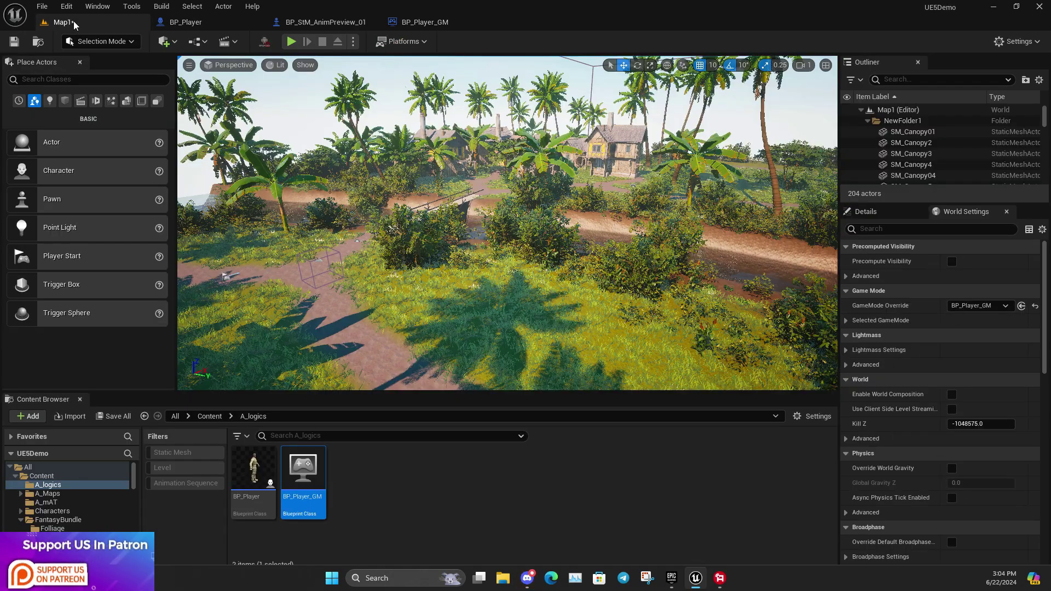
{"action": "left_click", "coordinate": [14, 42]}
- Play Map1 in the editor despite compile errors, toggling F11 fullscreen on and off
{"action": "scroll", "coordinate": [305, 71], "scroll_direction": "up", "scroll_amount": 5}
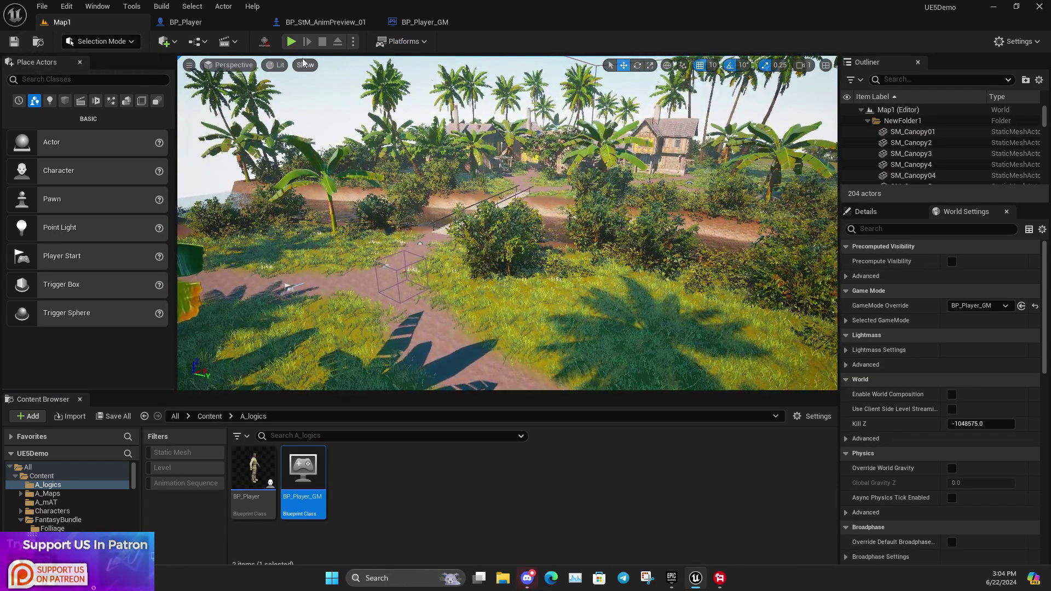
{"action": "left_click", "coordinate": [291, 41]}
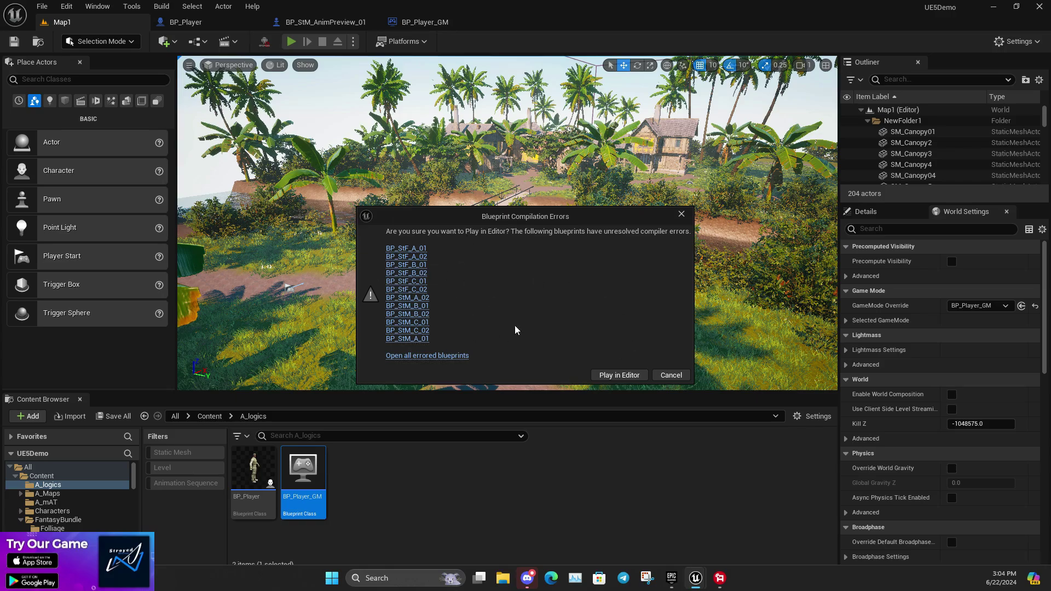
{"action": "left_click", "coordinate": [619, 375]}
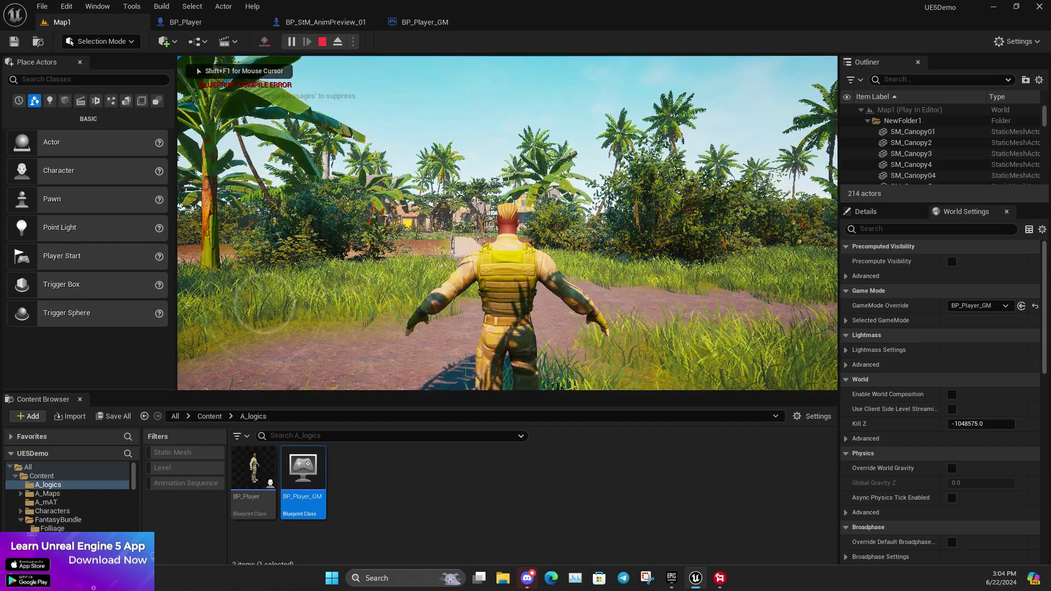
{"action": "key", "text": "F11"}
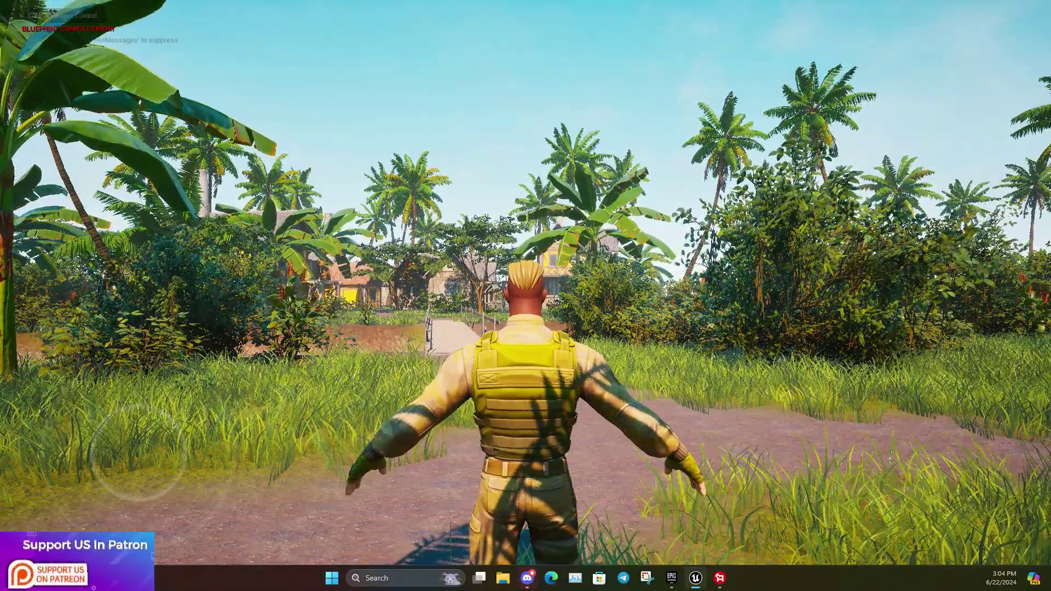
{"action": "key", "text": "F11"}
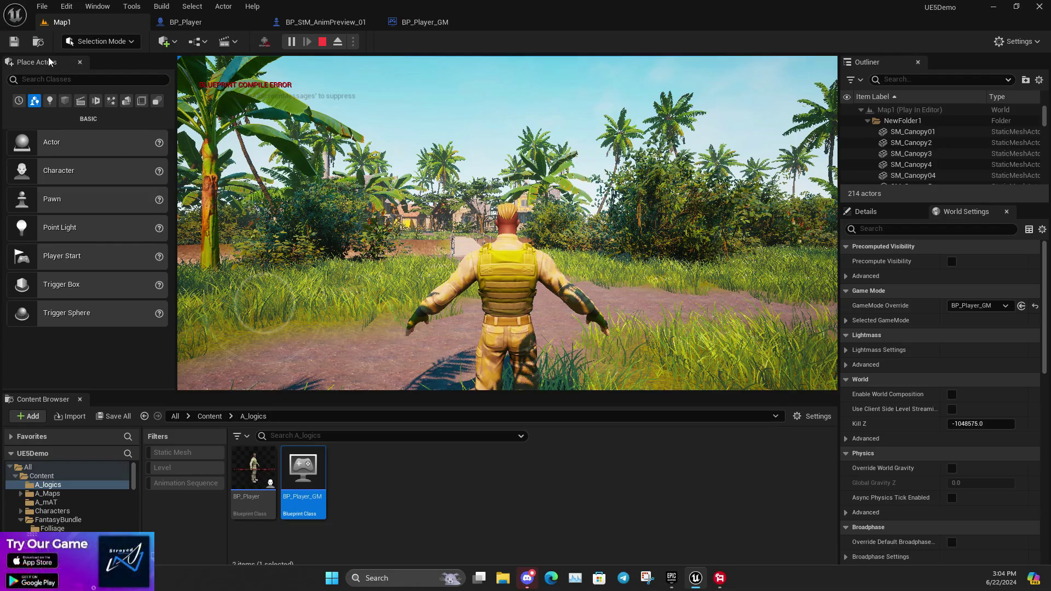
{"action": "left_click", "coordinate": [185, 22]}
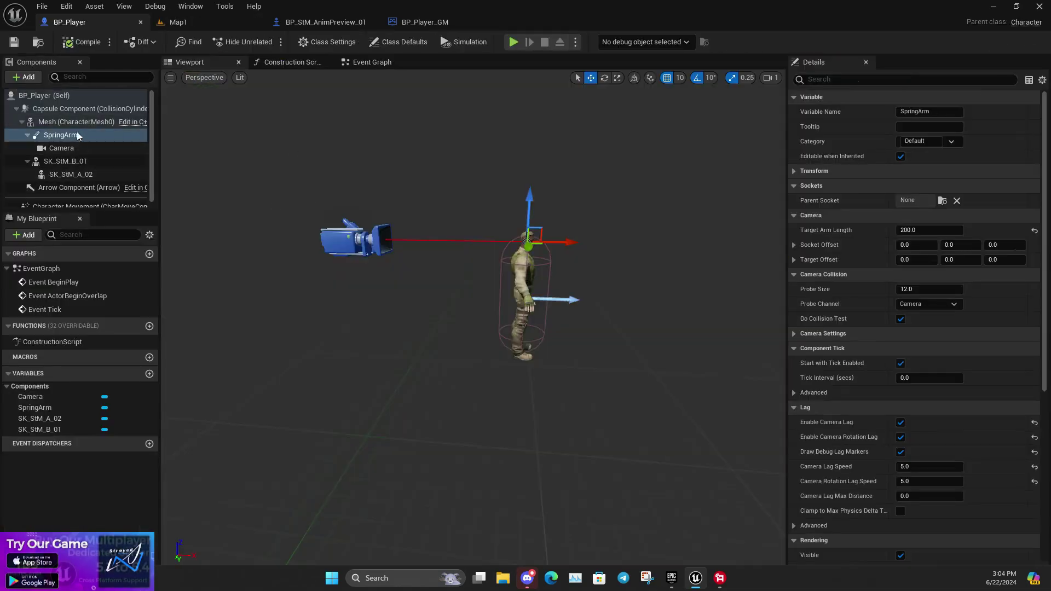
- Set BP_Player's SpringArm Target Arm Length to 400 and go back to Map1
{"action": "left_click", "coordinate": [927, 229]}
{"action": "type", "text": "400"}
{"action": "key", "text": "Return"}
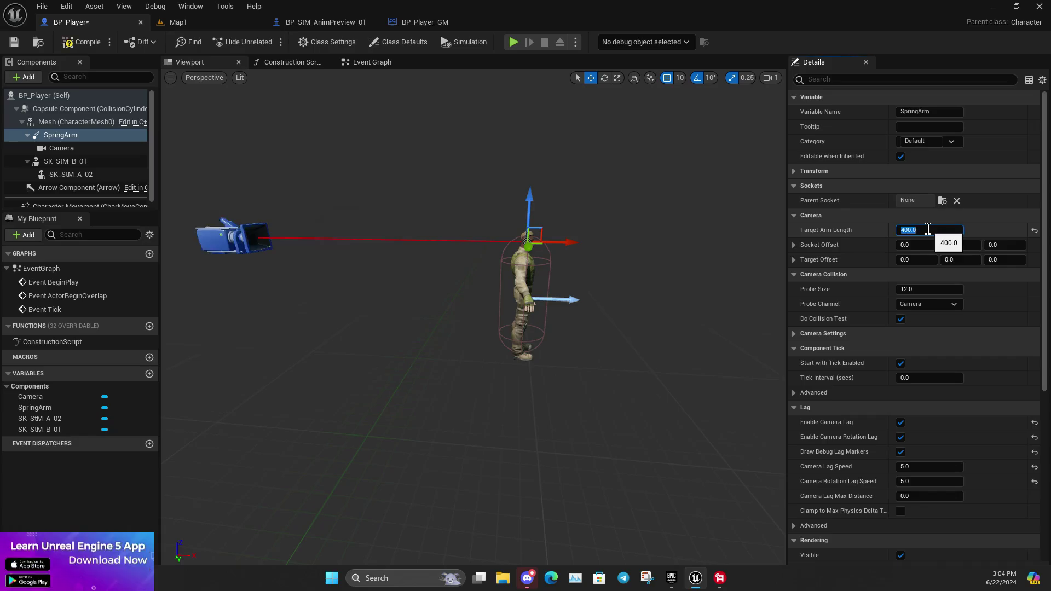
{"action": "left_click", "coordinate": [174, 23]}
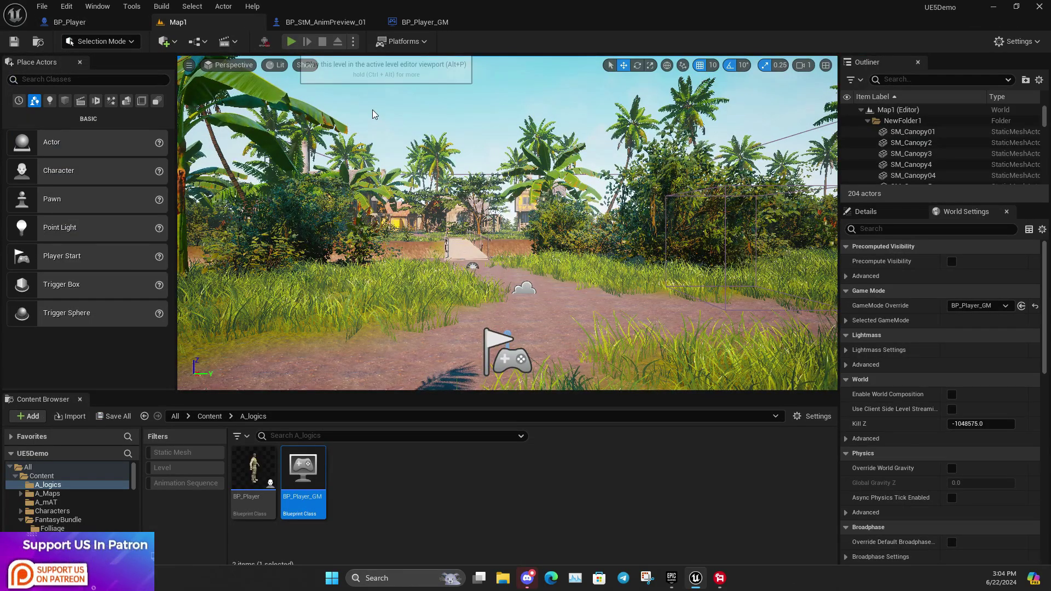